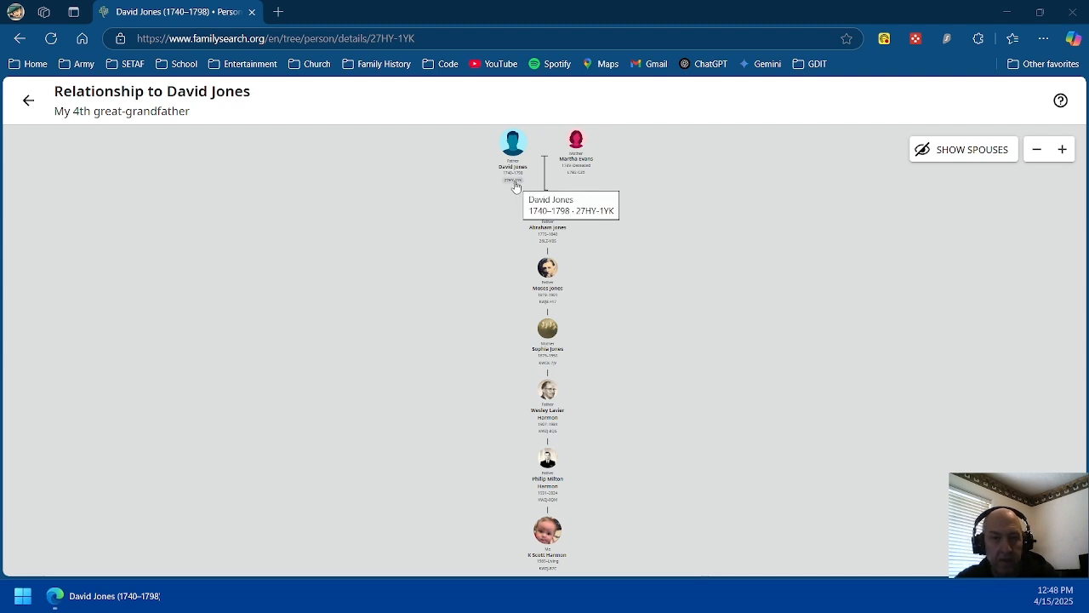
# - Copy the 4th great-grandfather's FamilySearch ID, and in Legacy 10 start a new family file using the FamilySearch sign-in and download option
pyautogui.click(515, 186)
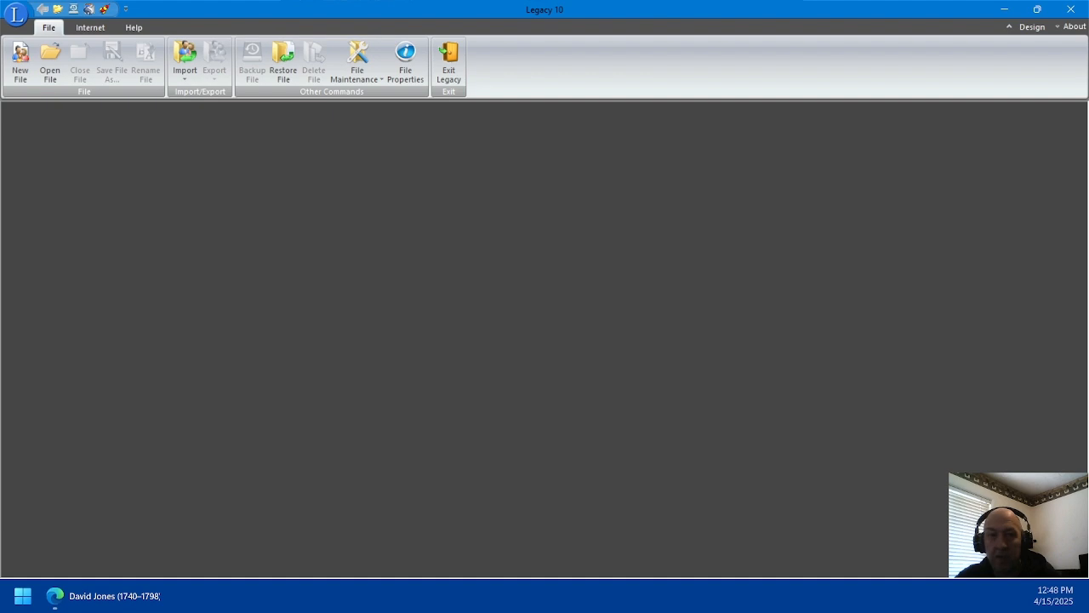
pyautogui.click(20, 56)
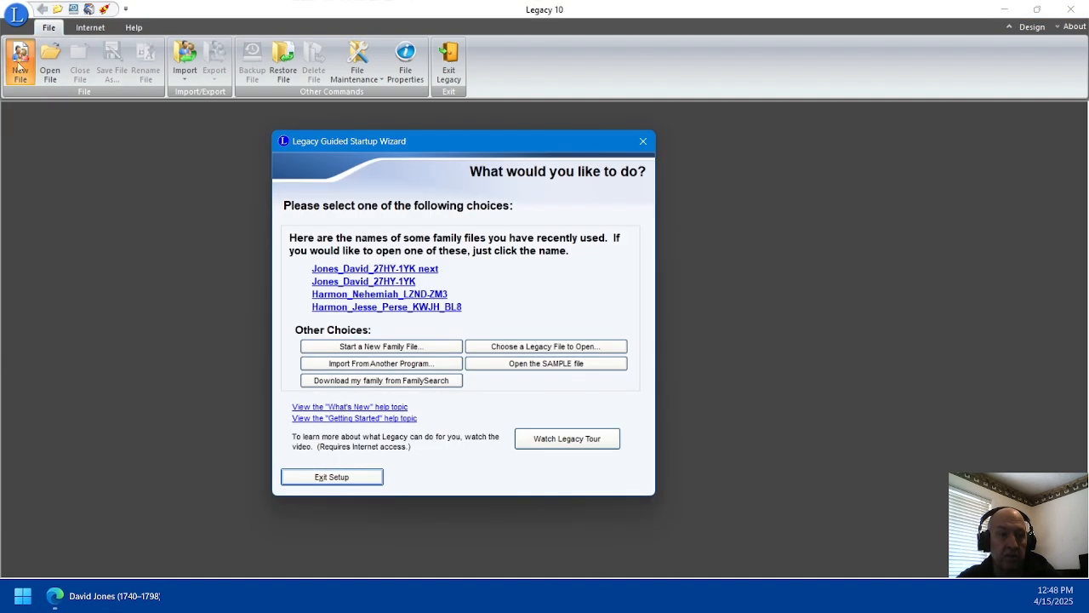
pyautogui.click(357, 381)
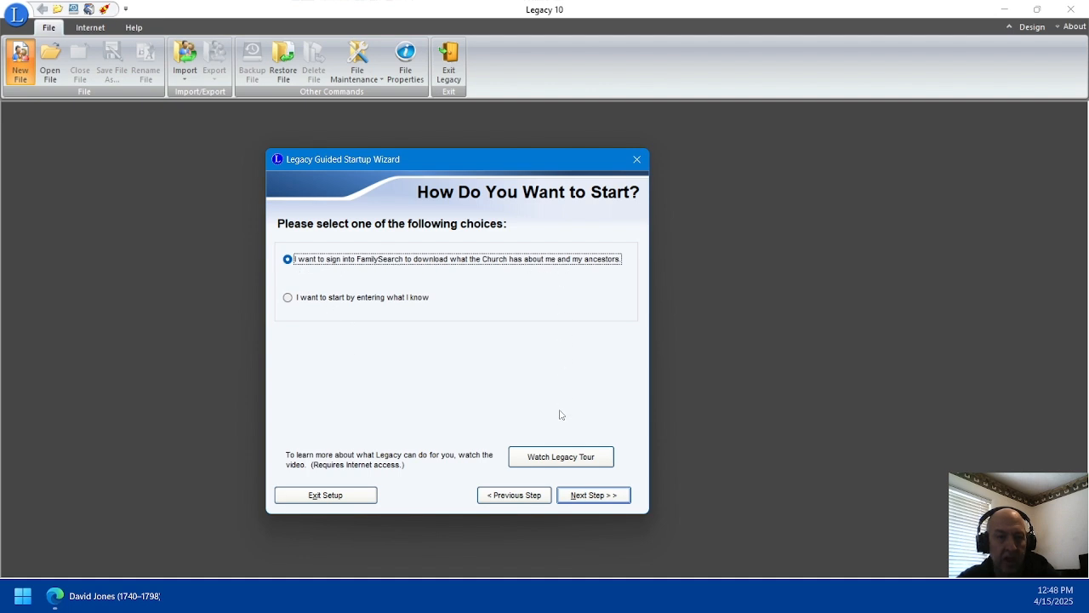
pyautogui.click(599, 497)
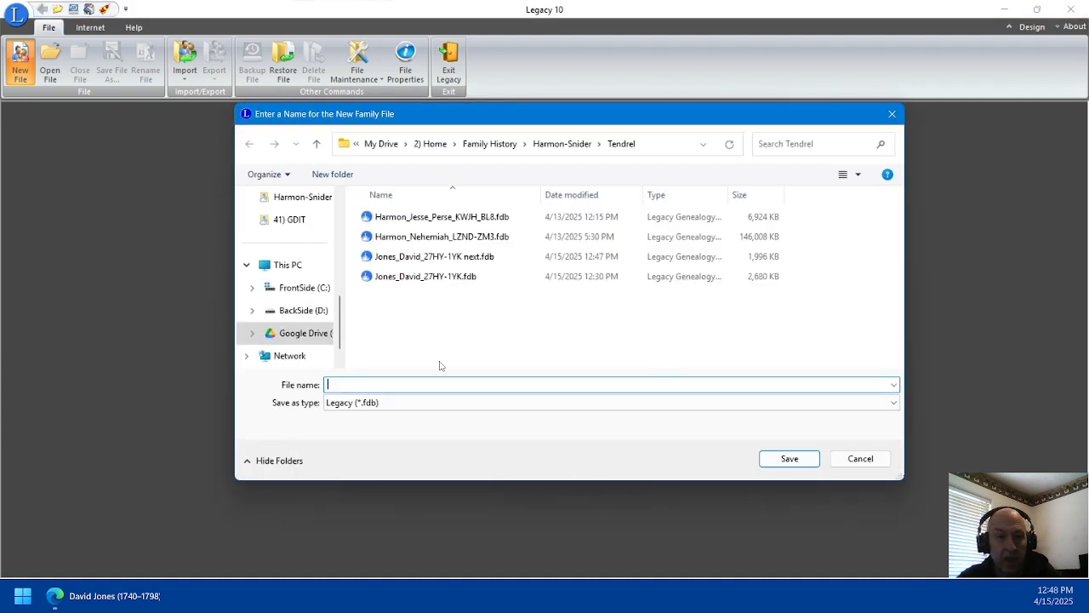
pyautogui.click(391, 257)
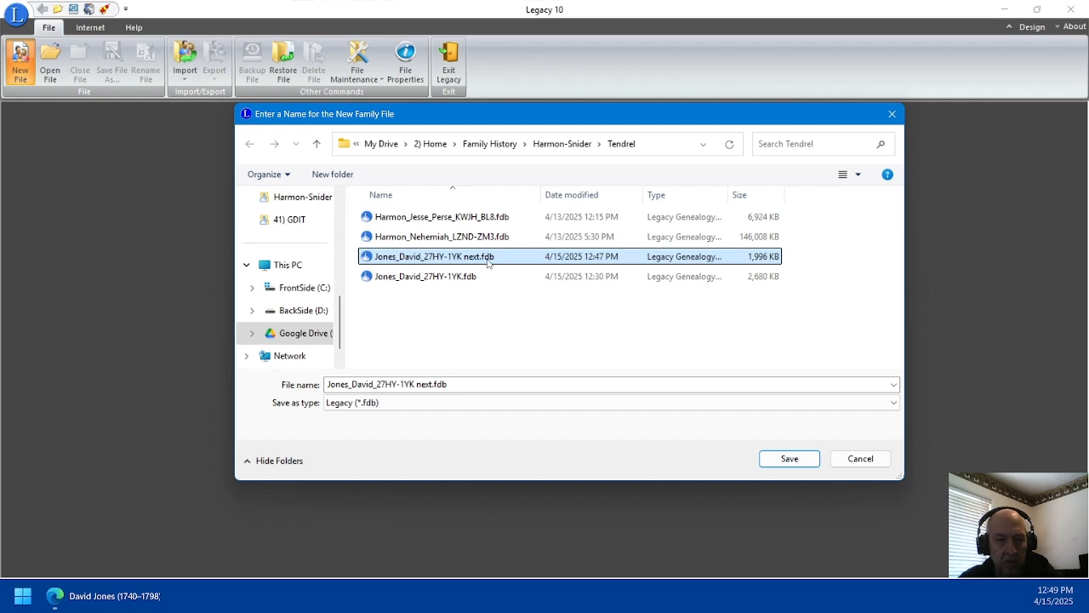
pyautogui.click(789, 459)
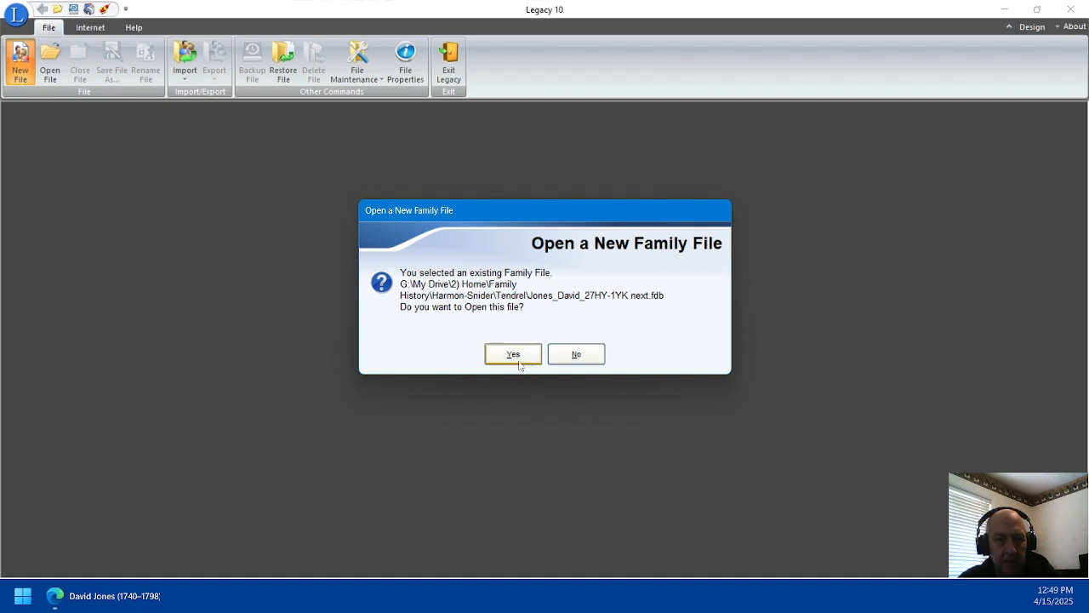
pyautogui.click(576, 354)
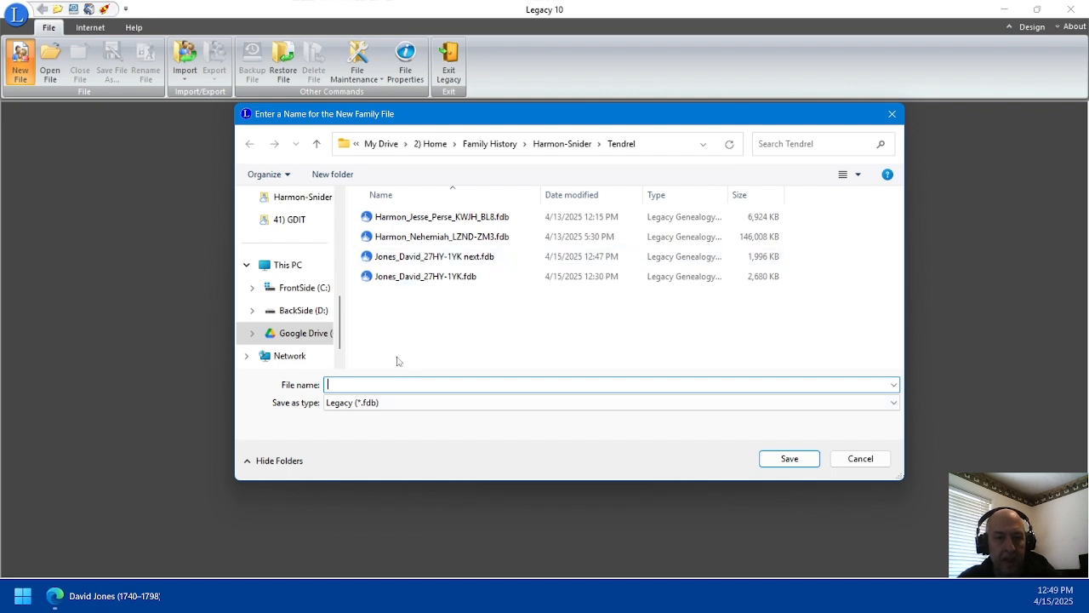
# - Save the new family file in the Tendrel folder, basing its name on the existing "next" file with "next" replaced by "02"
pyautogui.click(414, 259)
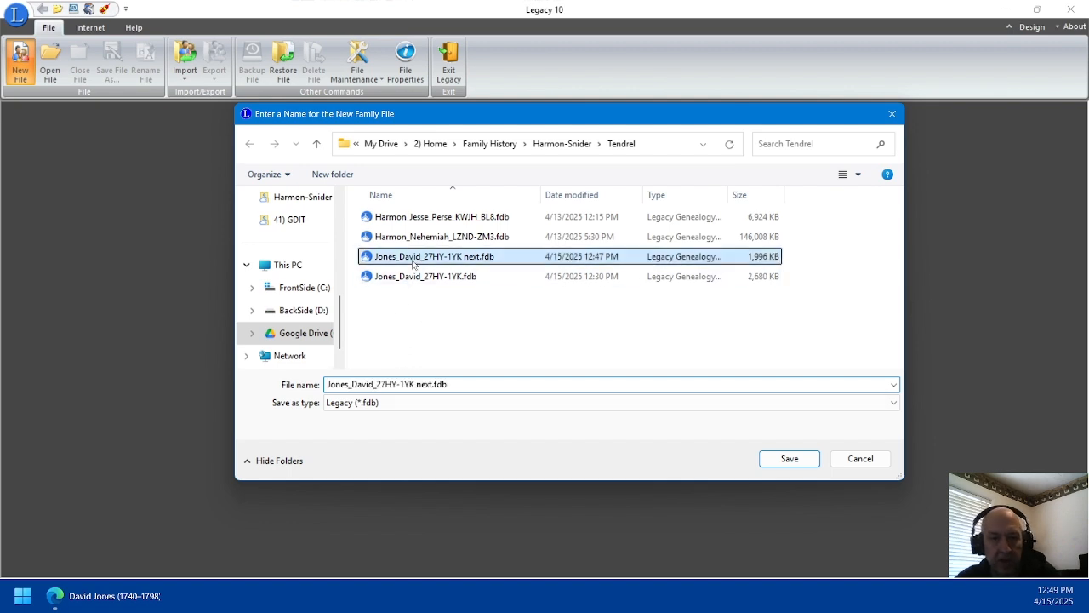
pyautogui.click(418, 384)
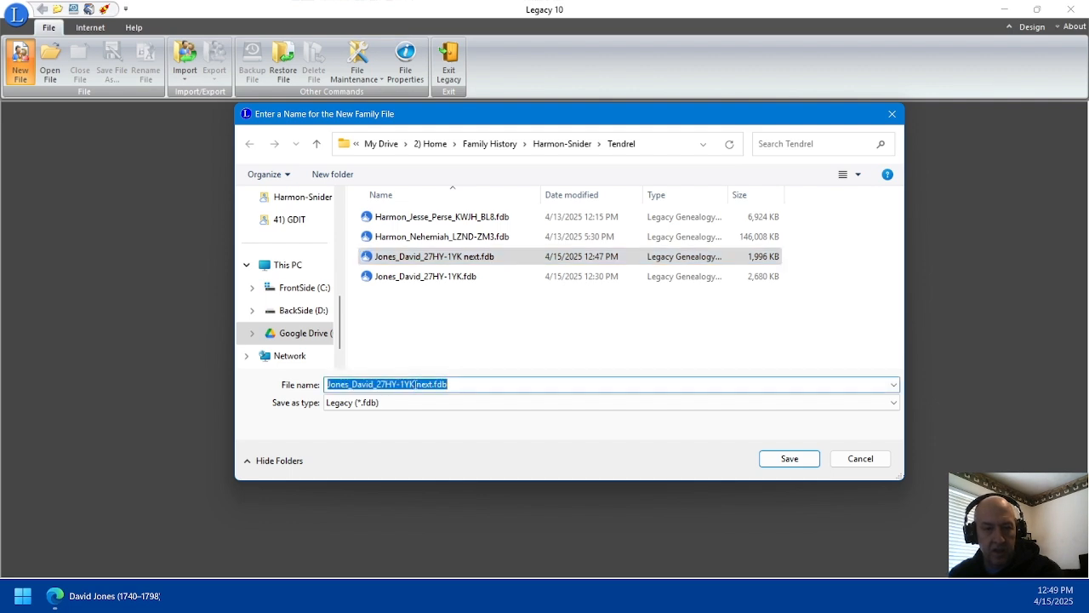
pyautogui.click(415, 384)
pyautogui.moveTo(416, 384); pyautogui.dragTo(434, 385)
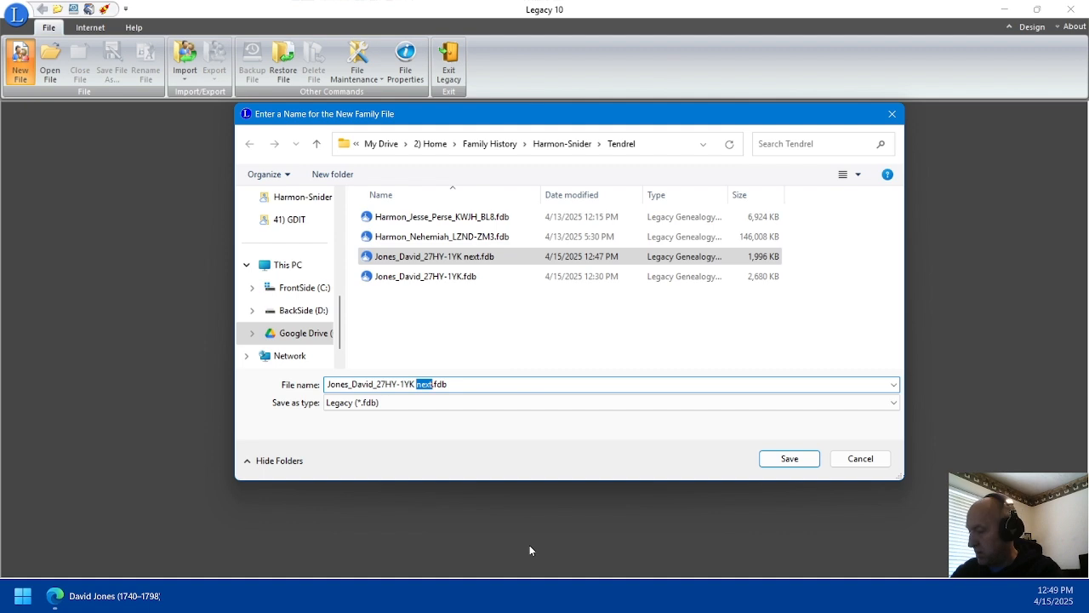
pyautogui.write('02')
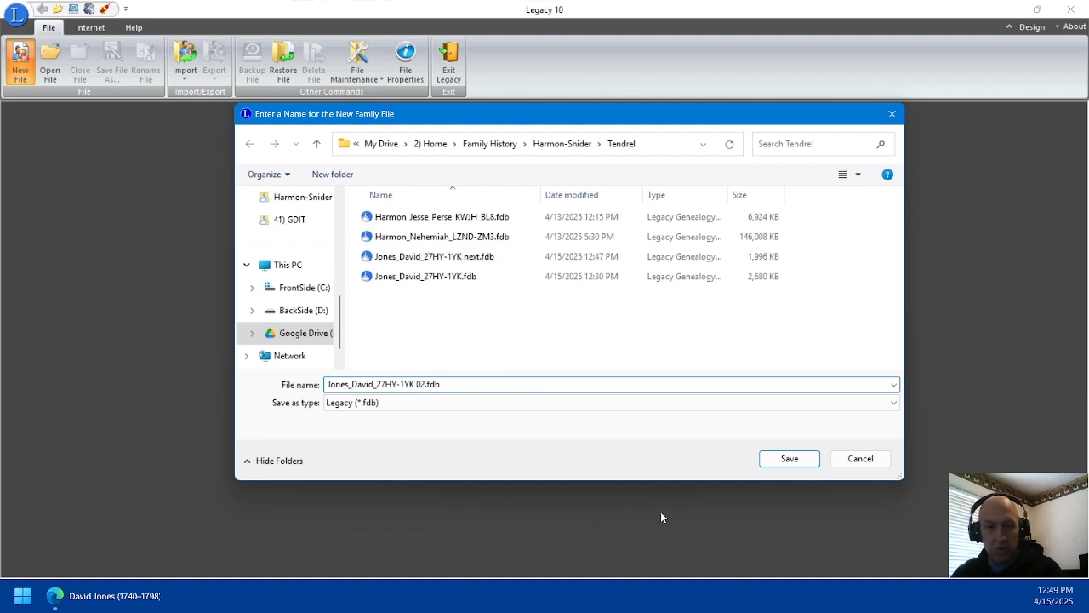
pyautogui.click(789, 459)
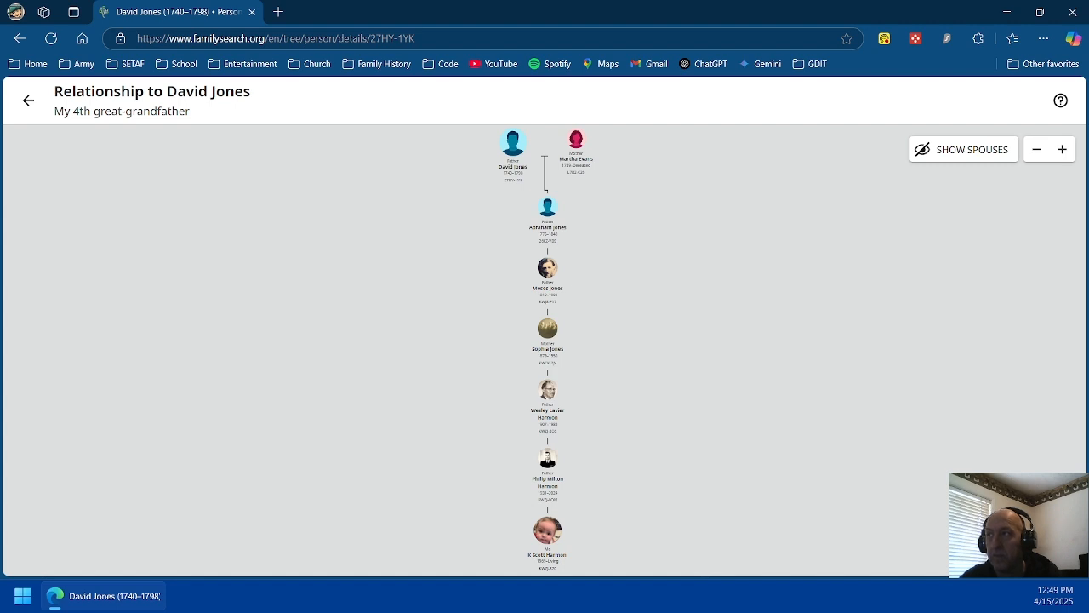
# - Return to Legacy 10, dismiss the download refresh message and bring the FamilySearch import dialog fully into view
pyautogui.hotkey('alt', 'Tab')
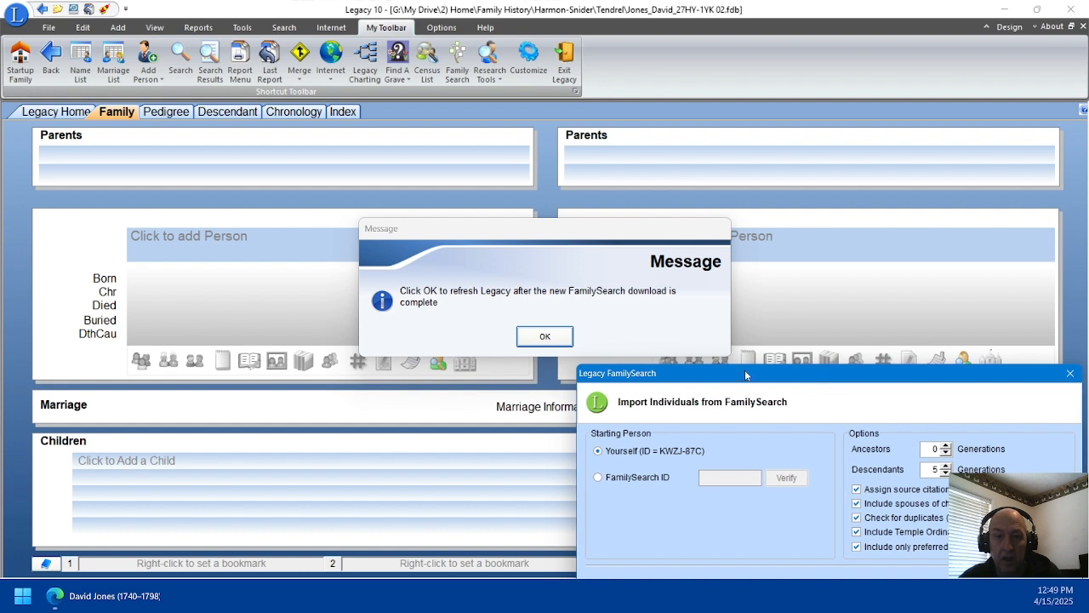
pyautogui.click(536, 337)
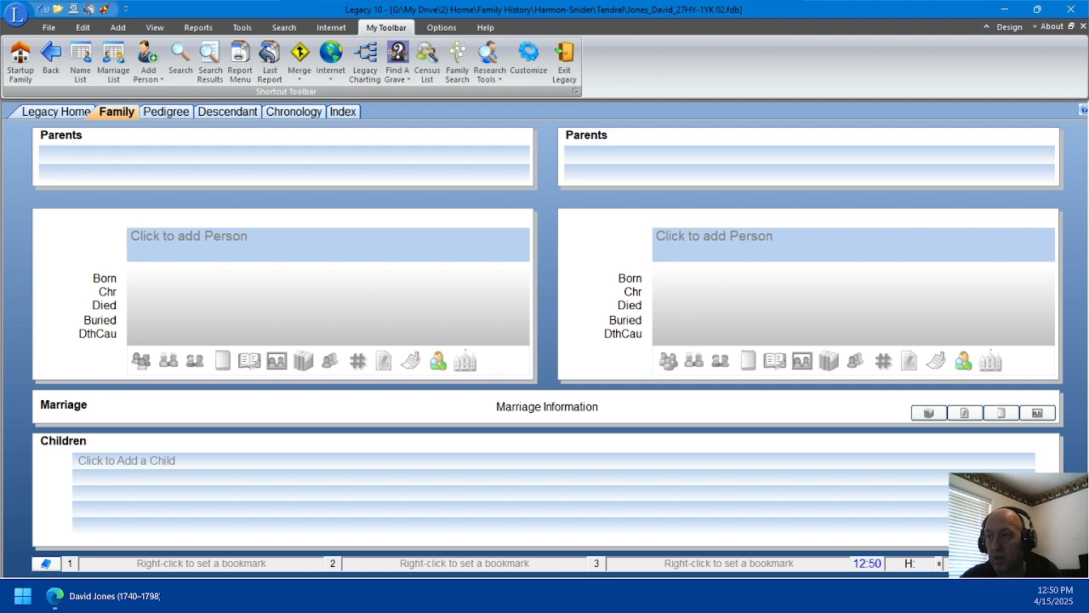
pyautogui.click(1004, 10)
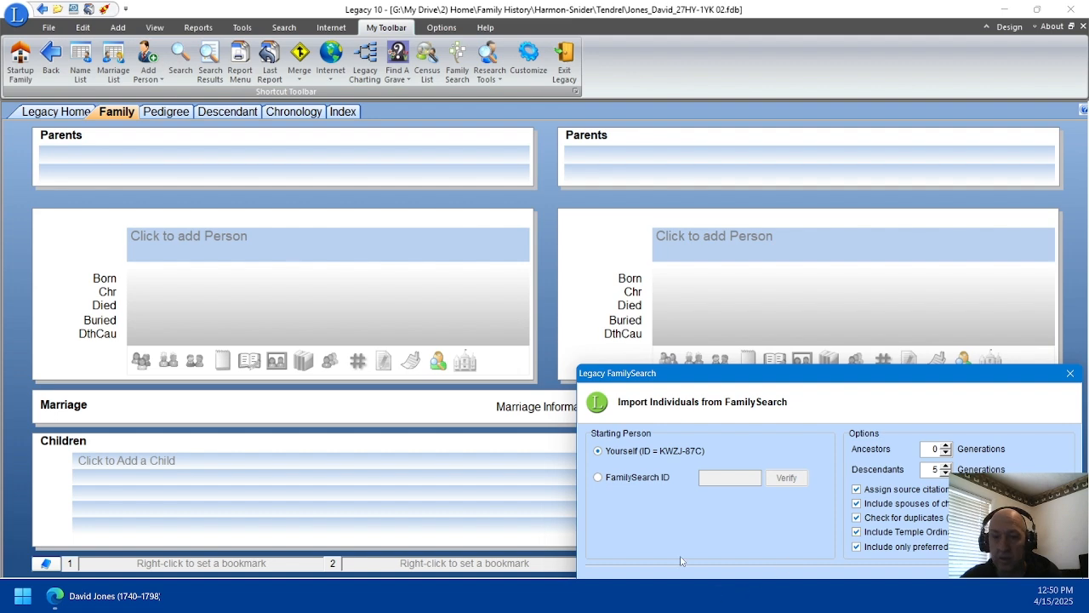
pyautogui.moveTo(809, 375); pyautogui.dragTo(439, 111)
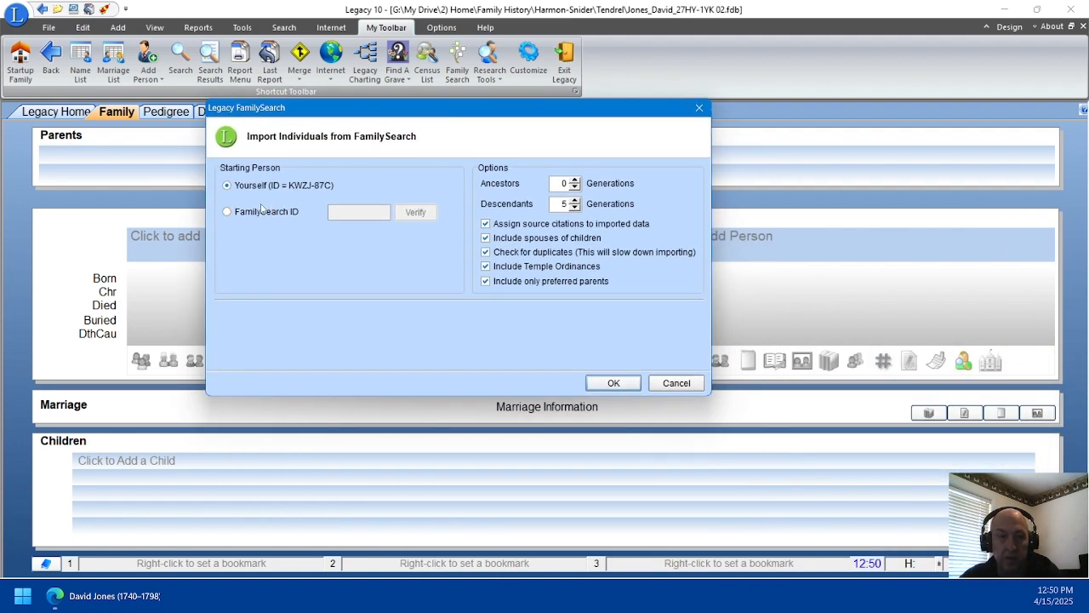
# - Set the import's starting person to the 4th great-grandfather by entering and verifying his FamilySearch ID, and run the import
pyautogui.click(226, 211)
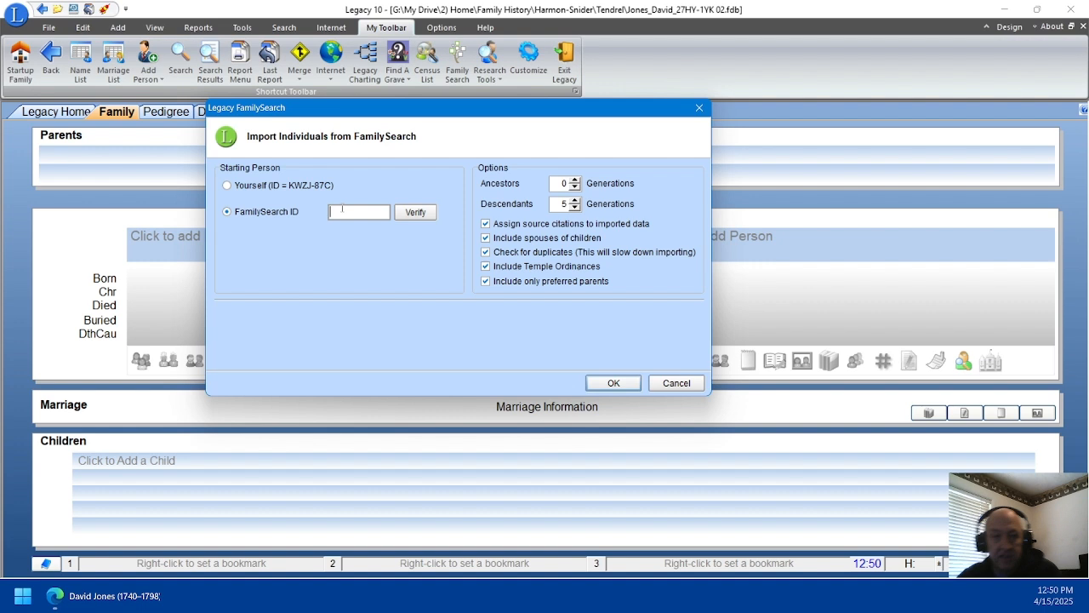
pyautogui.write('27HY-1YK')
pyautogui.click(415, 217)
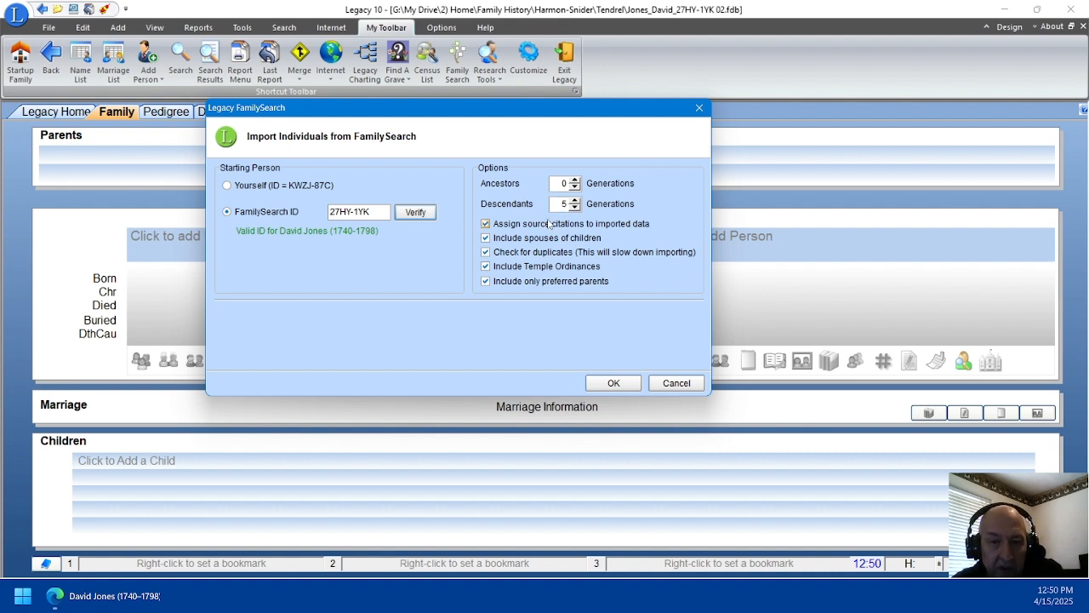
pyautogui.click(614, 384)
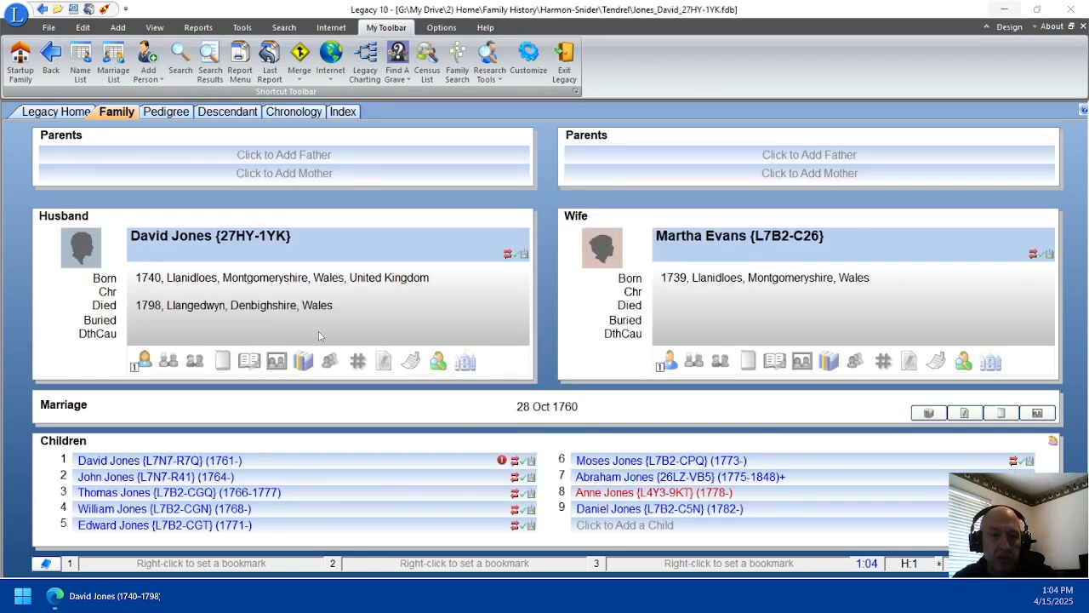
# - Examine the generations in the 4th great-grandfather's descendant list and return to the family view
pyautogui.click(228, 116)
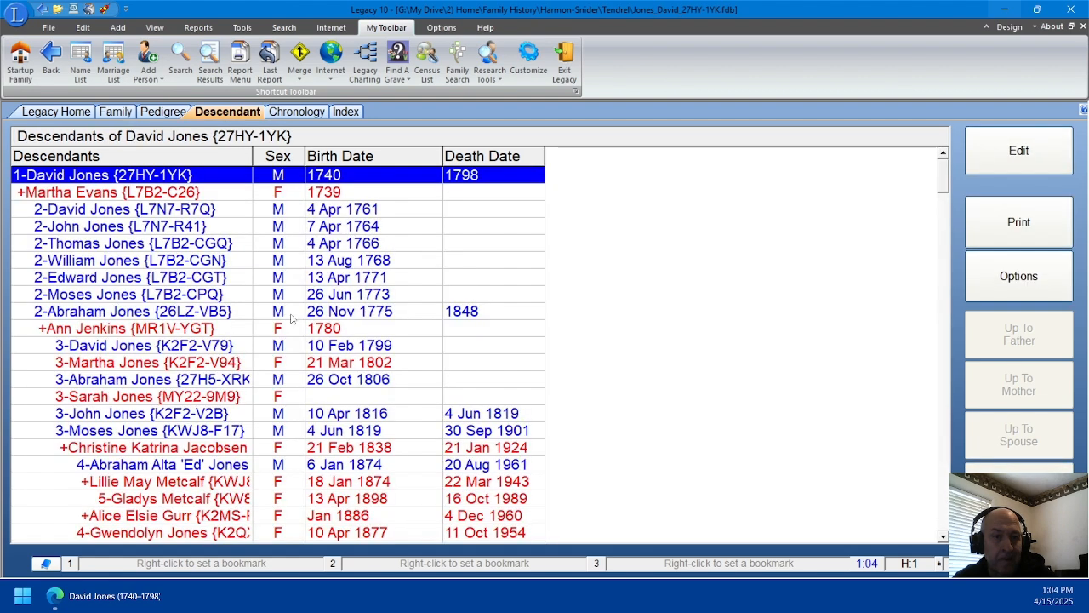
pyautogui.scroll(-1, 62, 194)
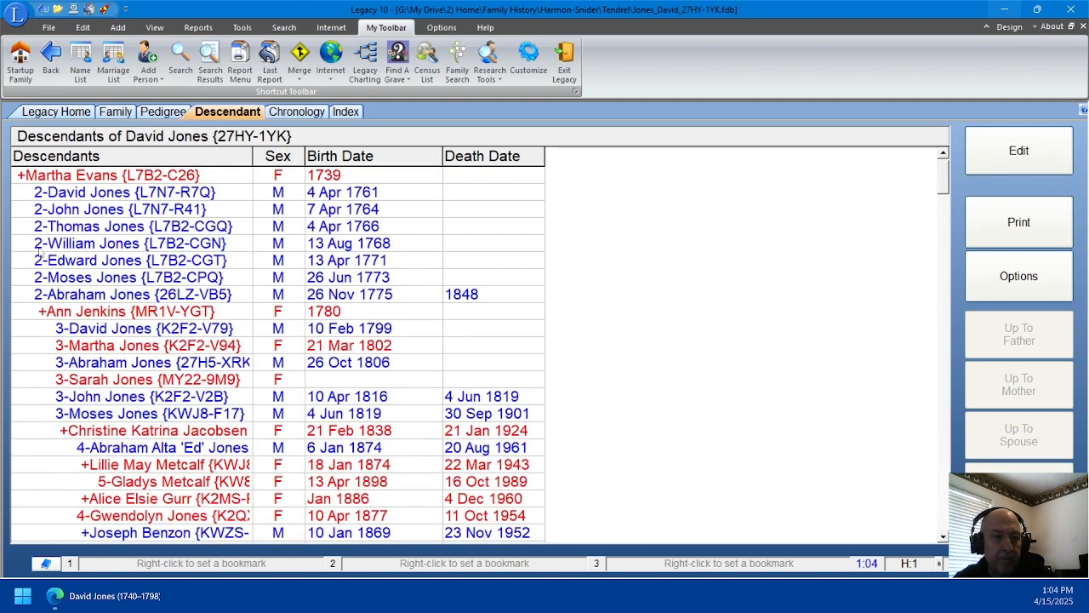
pyautogui.scroll(1, 42, 248)
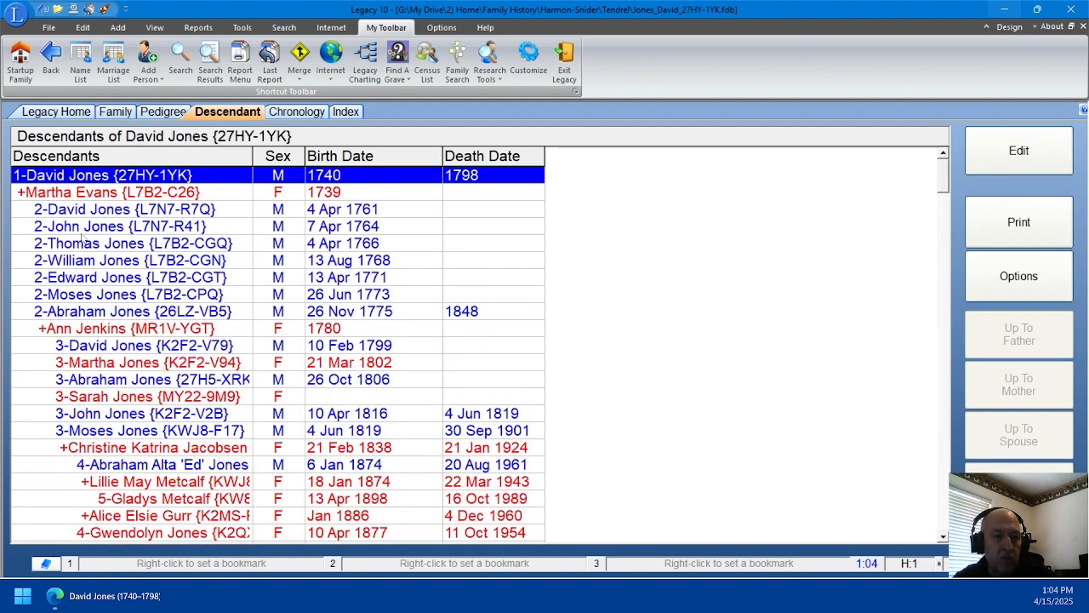
pyautogui.scroll(-8, 83, 241)
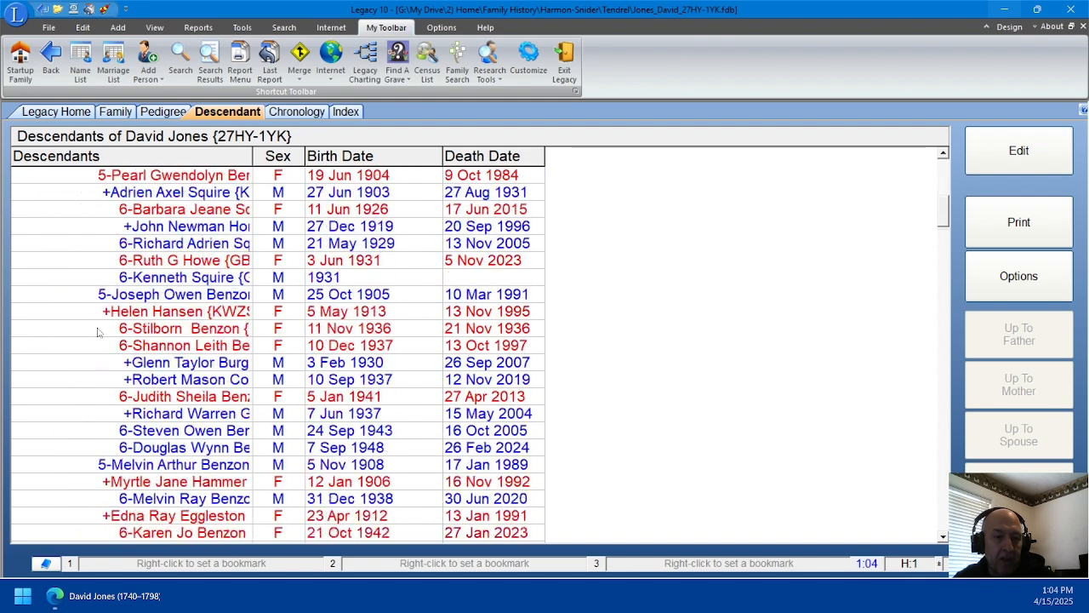
pyautogui.scroll(-2, 97, 332)
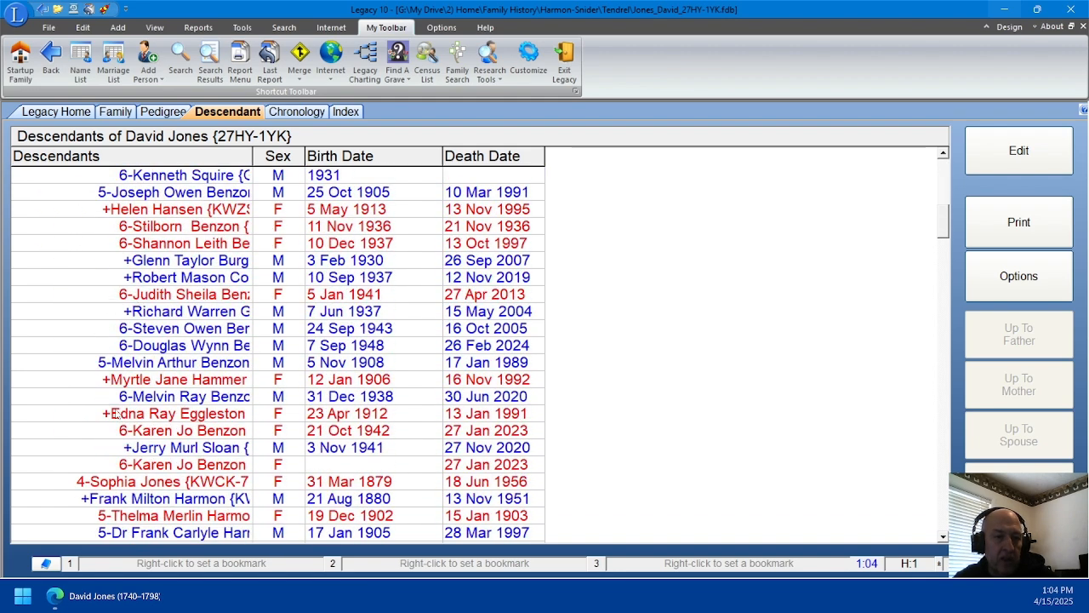
pyautogui.scroll(-3, 118, 400)
pyautogui.scroll(-4, 117, 400)
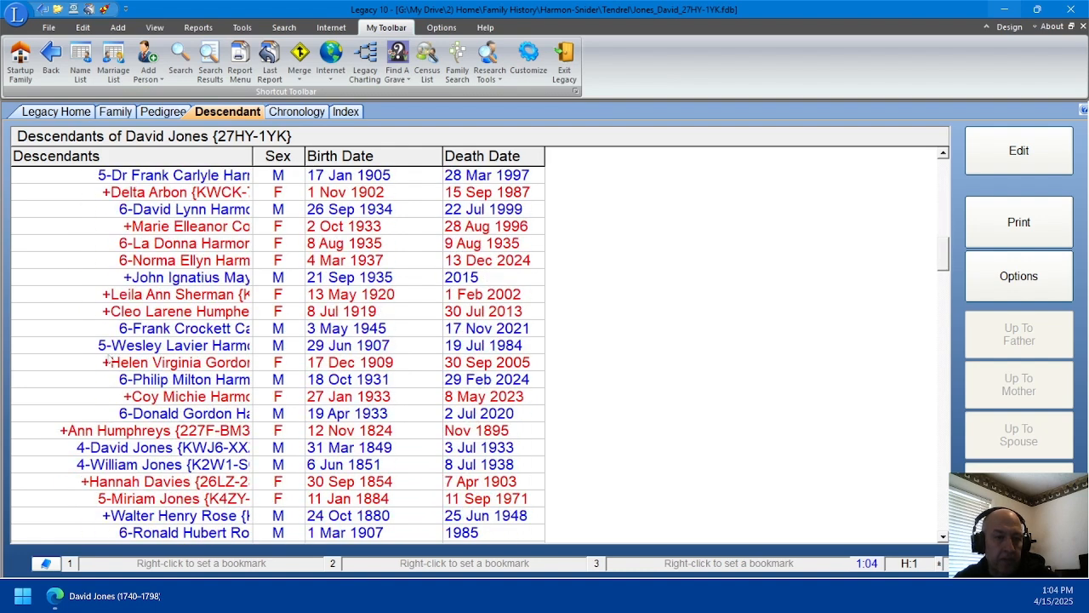
pyautogui.click(115, 111)
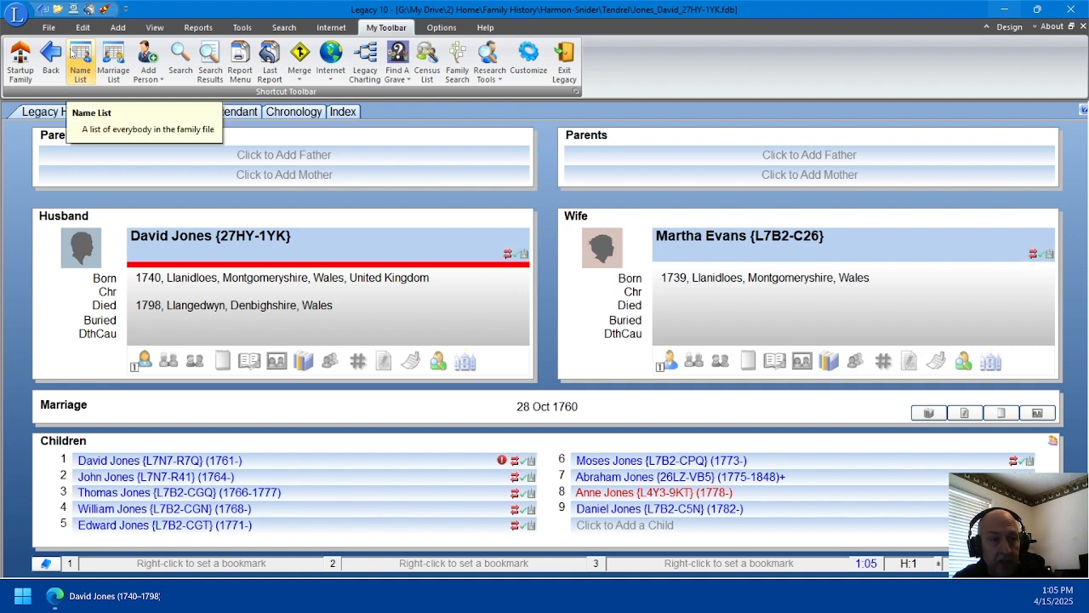
# - Open the GEDCOM export settings for the downloaded family file
pyautogui.click(48, 27)
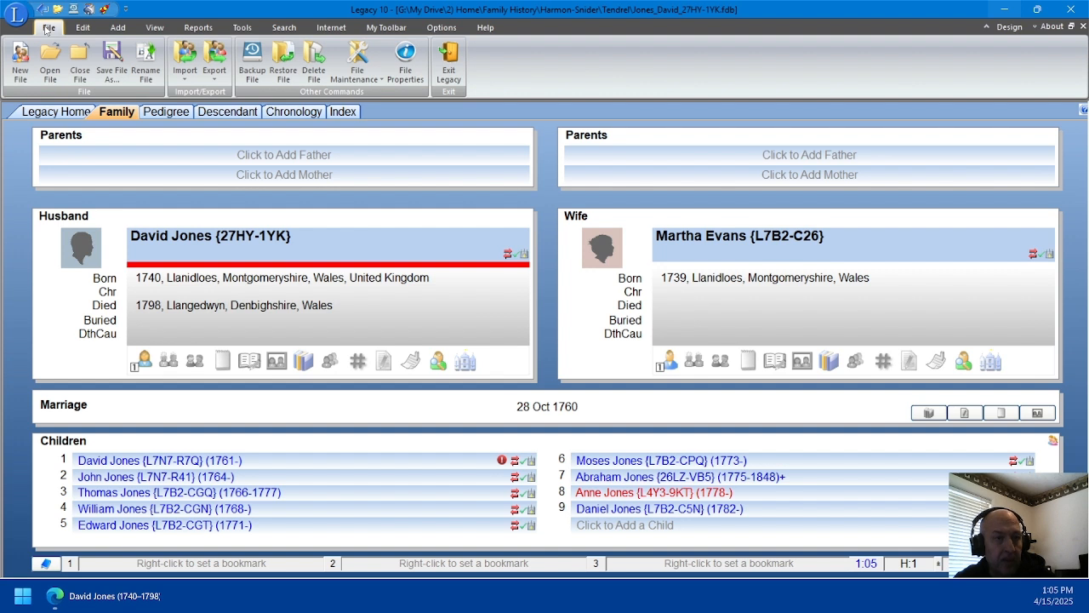
pyautogui.click(223, 76)
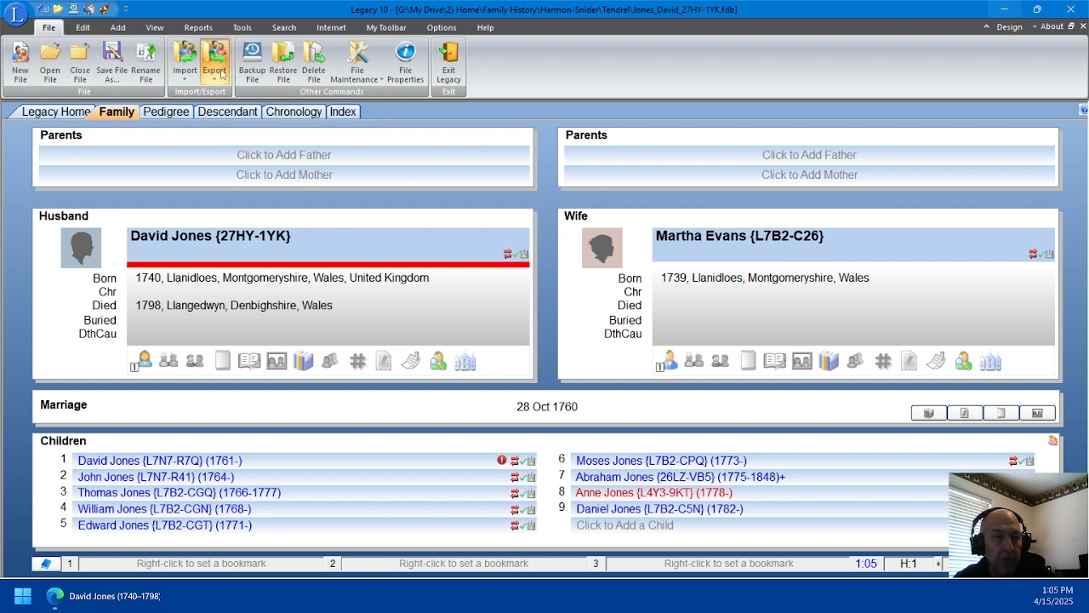
pyautogui.click(243, 96)
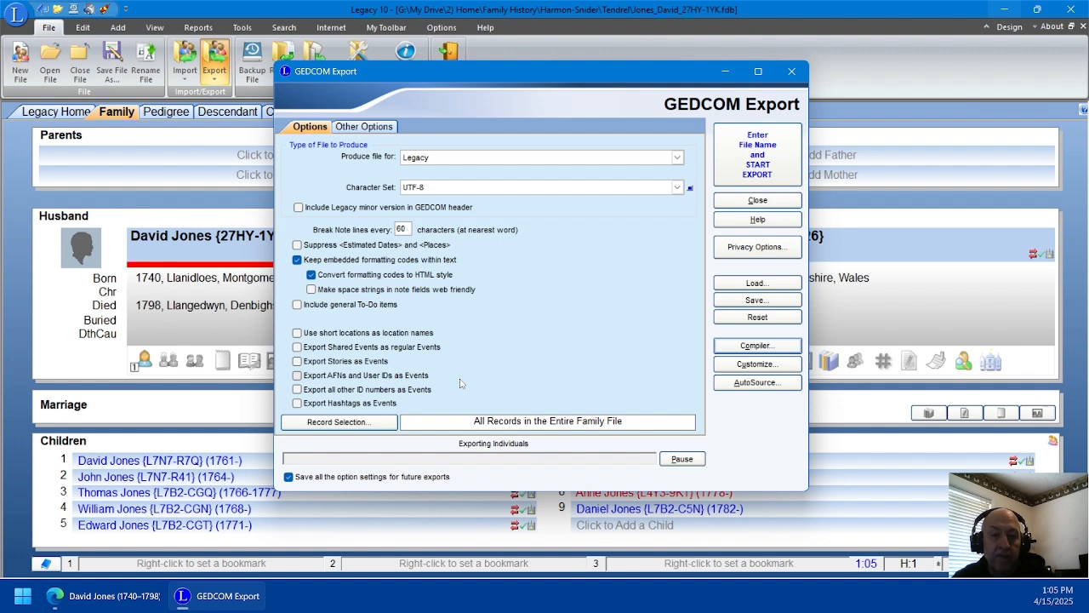
# - Open the customization of GEDCOM export items and review the list of items set for export
pyautogui.click(760, 364)
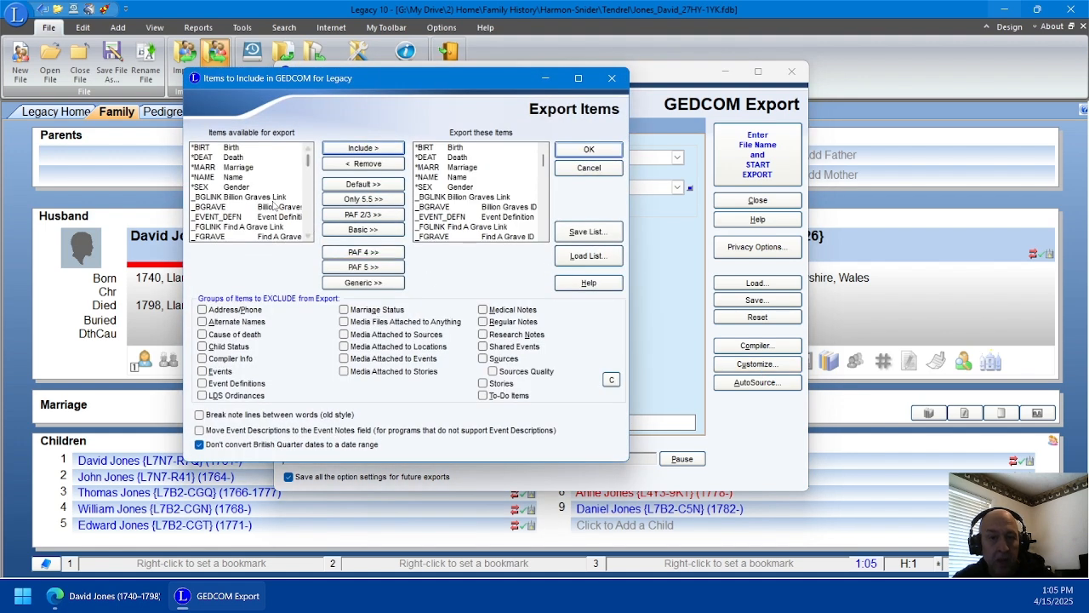
pyautogui.scroll(-5, 479, 205)
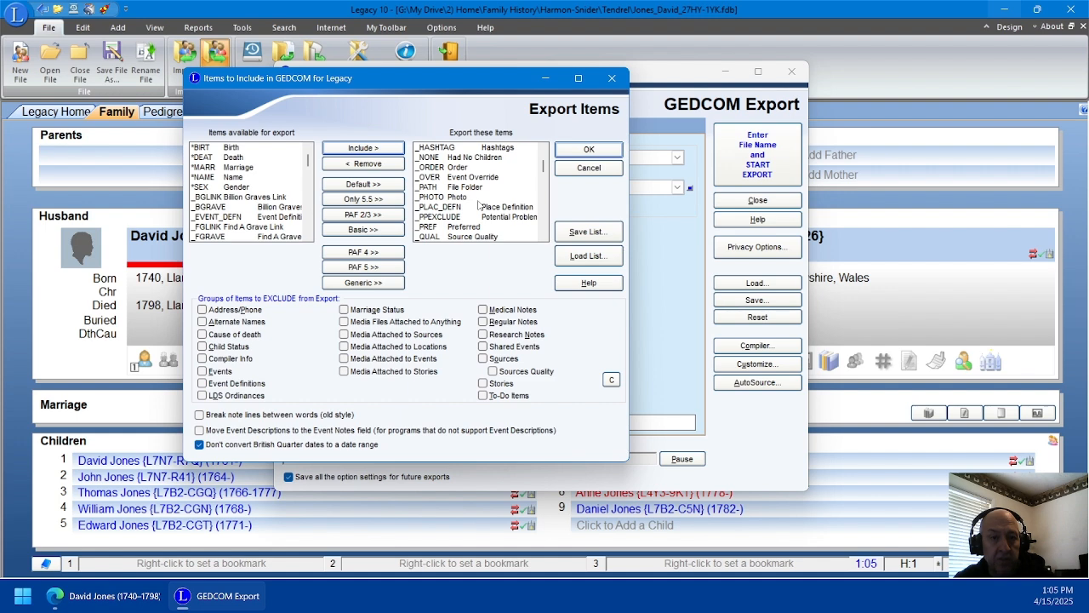
pyautogui.scroll(-10, 479, 205)
pyautogui.scroll(-7, 480, 205)
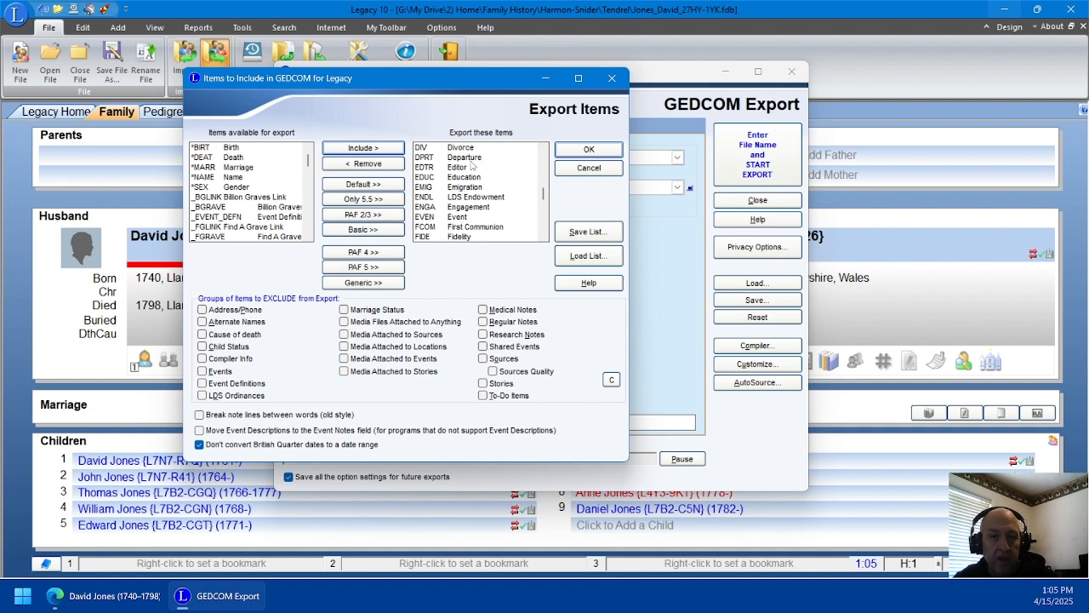
# - Load the saved export list GEDCOMFIELDS.gl8 from the Harmon-Snider folder and accept the customized export items
pyautogui.click(595, 259)
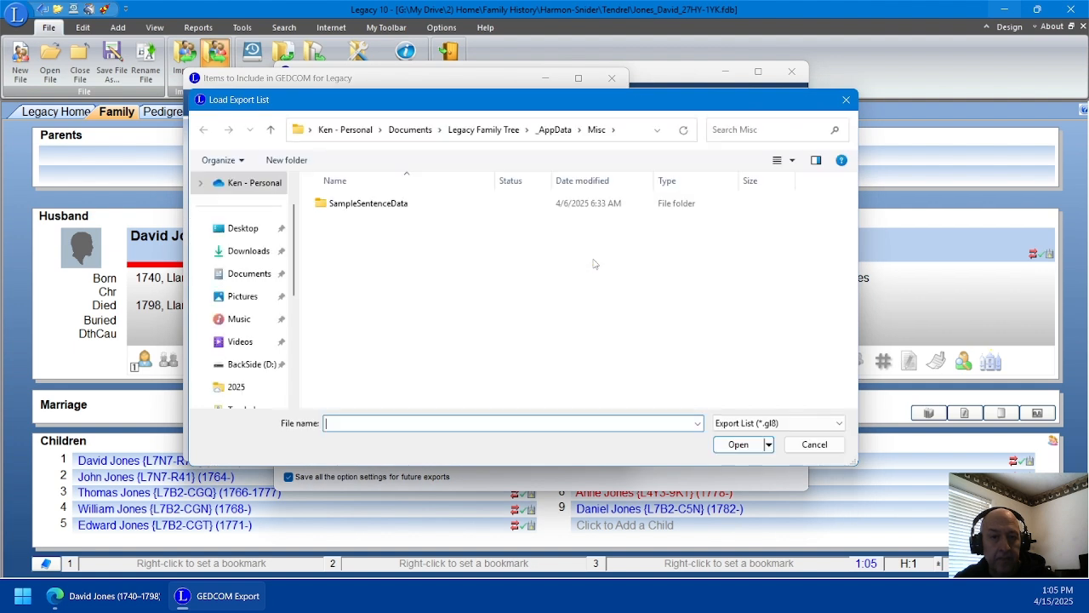
pyautogui.scroll(-3, 257, 345)
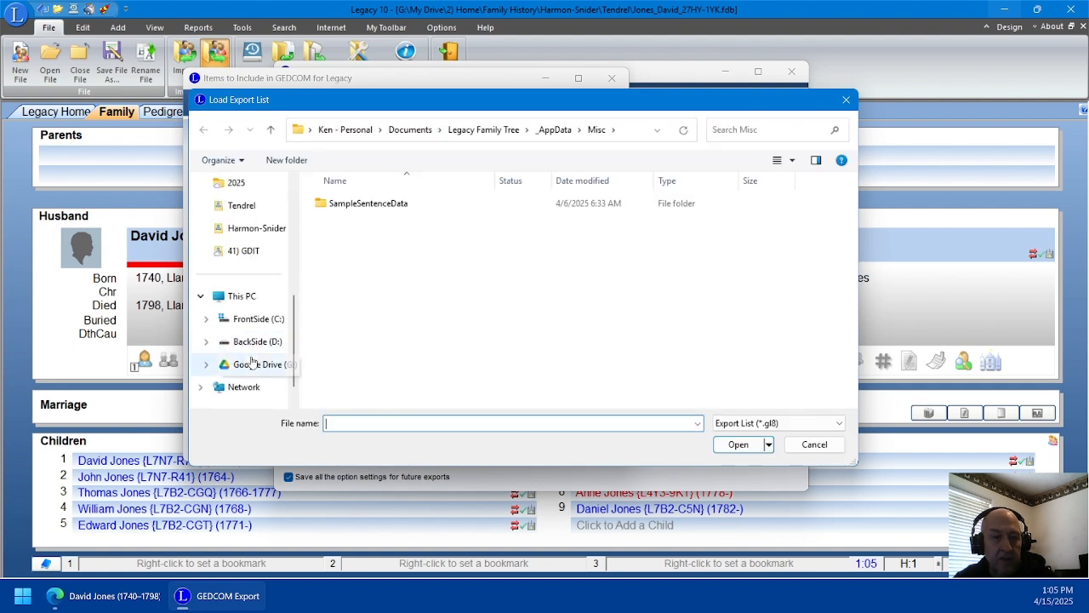
pyautogui.click(242, 205)
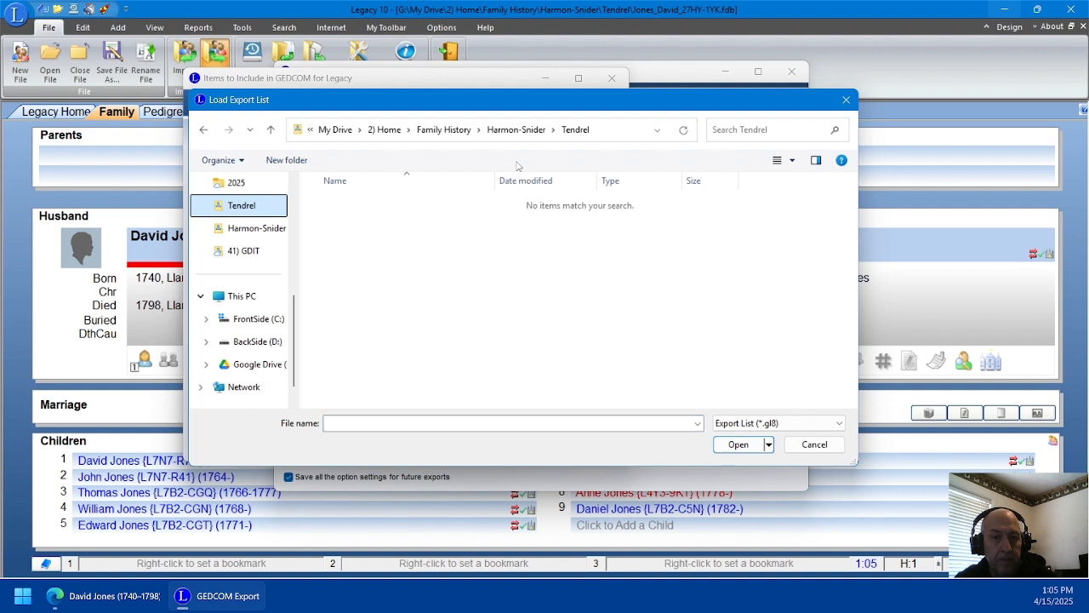
pyautogui.click(509, 129)
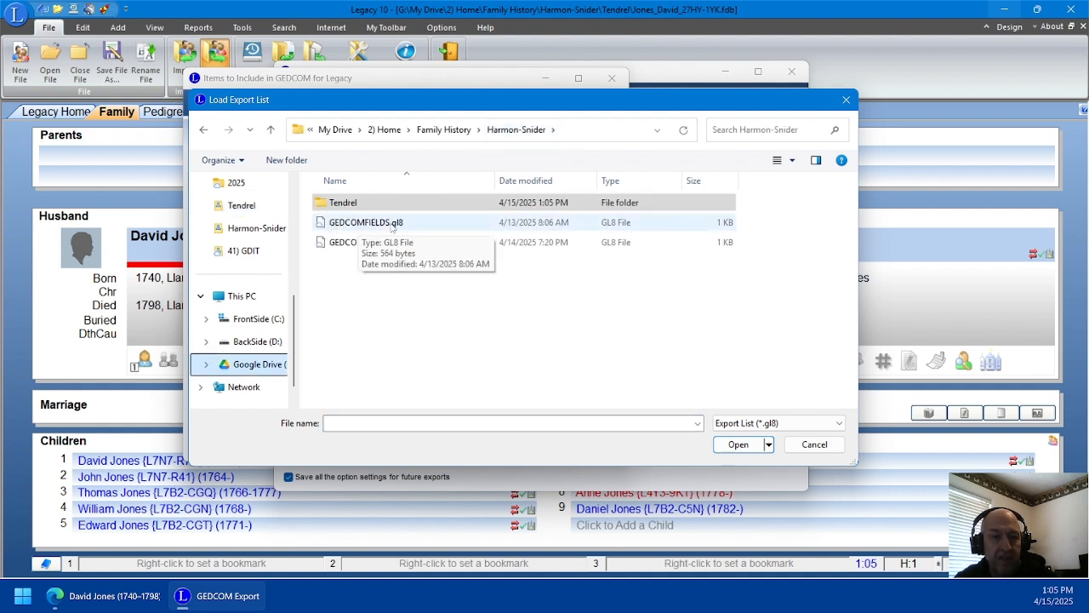
pyautogui.click(378, 226)
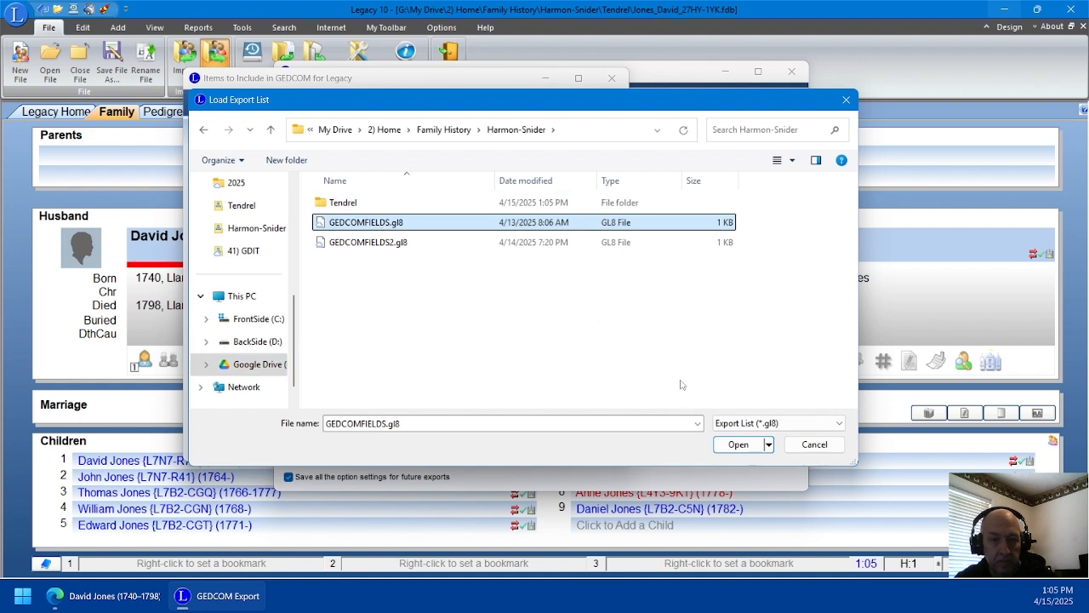
pyautogui.click(737, 444)
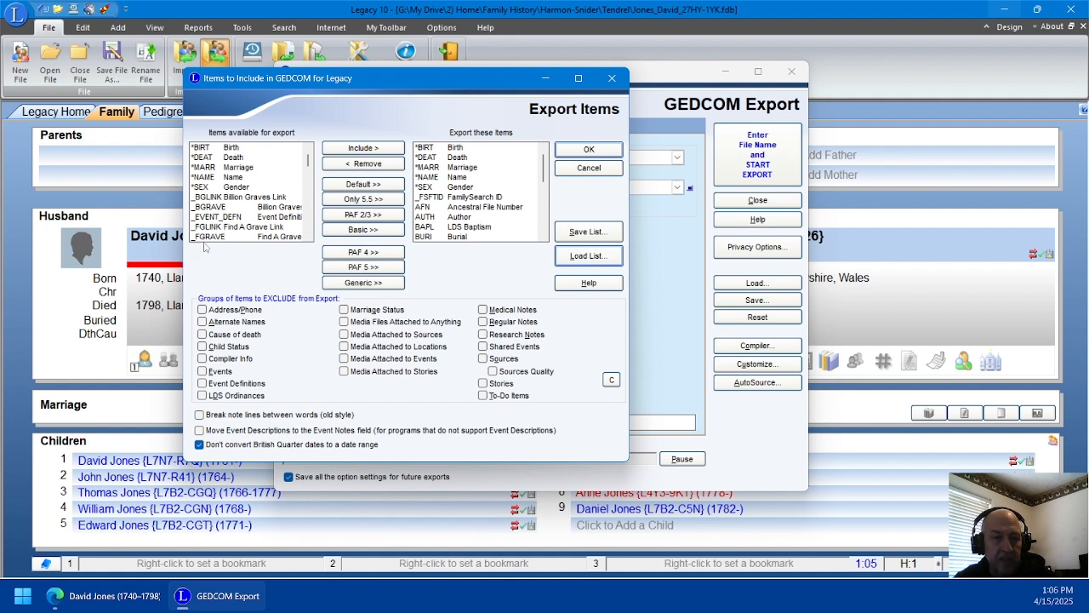
pyautogui.scroll(-10, 460, 203)
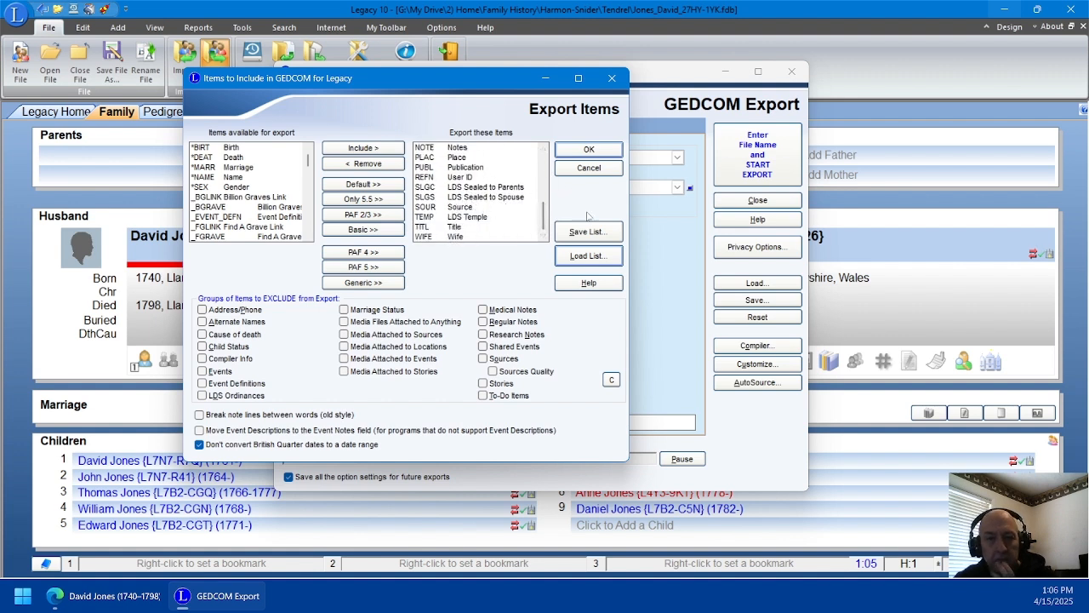
pyautogui.click(589, 149)
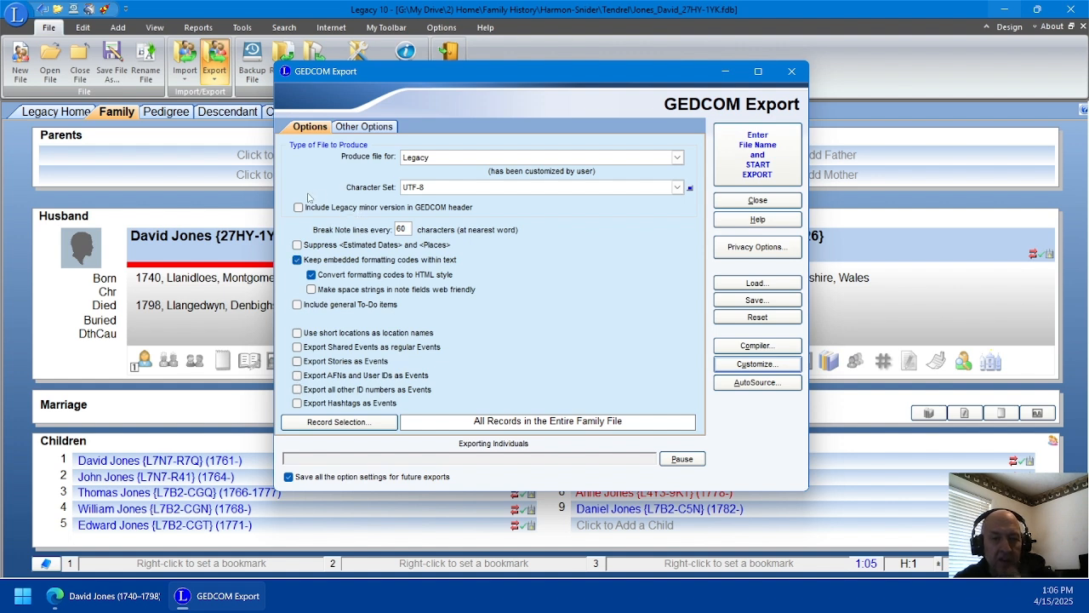
# - Start the GEDCOM export to the Tendrel folder, replacing the existing GED file named after the 4th great-grandfather
pyautogui.click(757, 171)
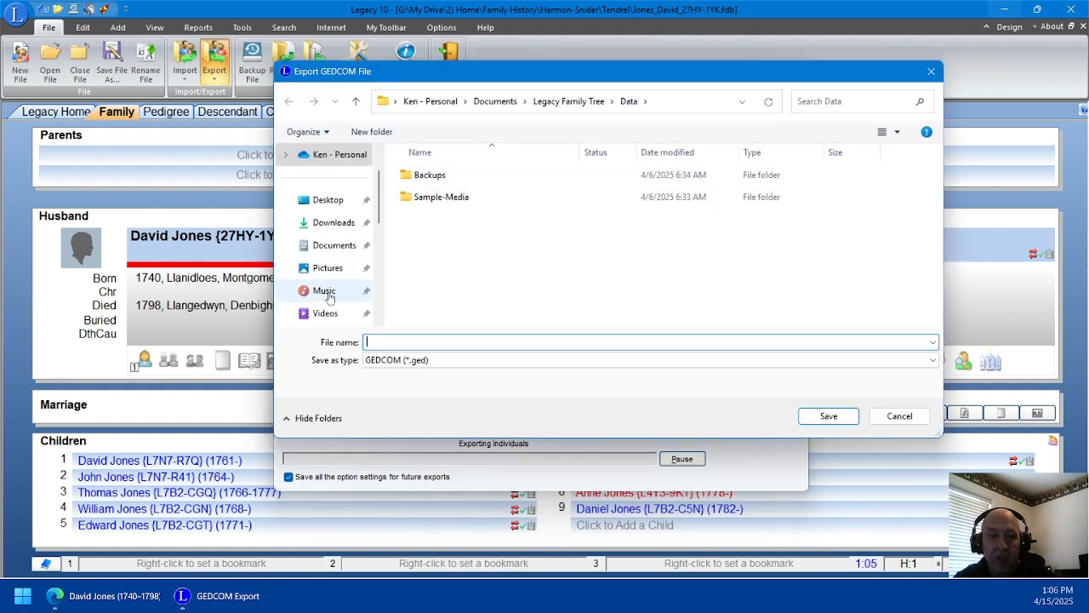
pyautogui.scroll(-2, 331, 297)
pyautogui.click(328, 246)
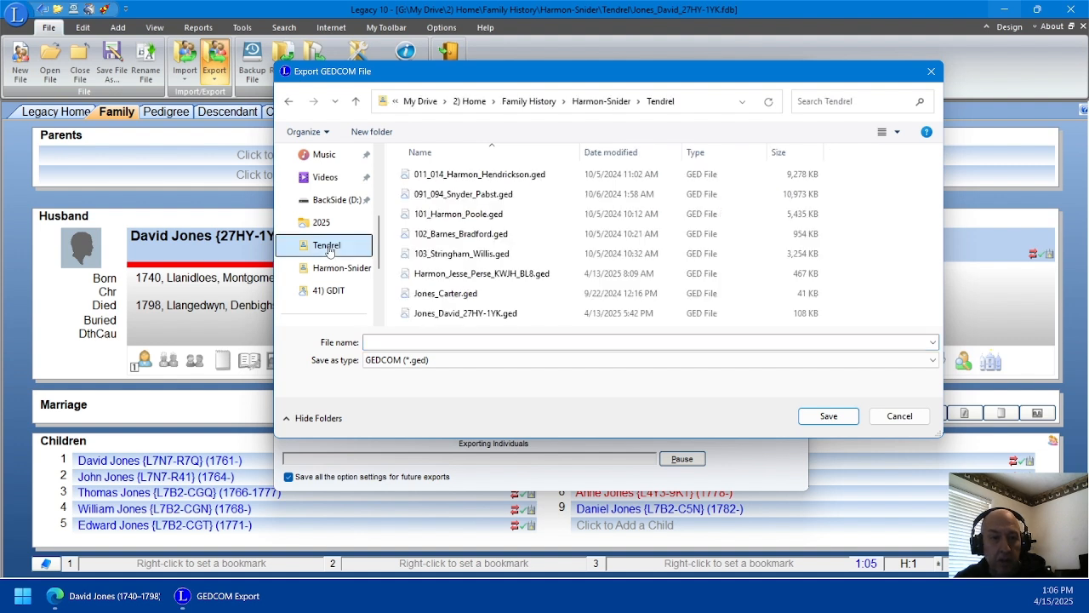
pyautogui.click(468, 314)
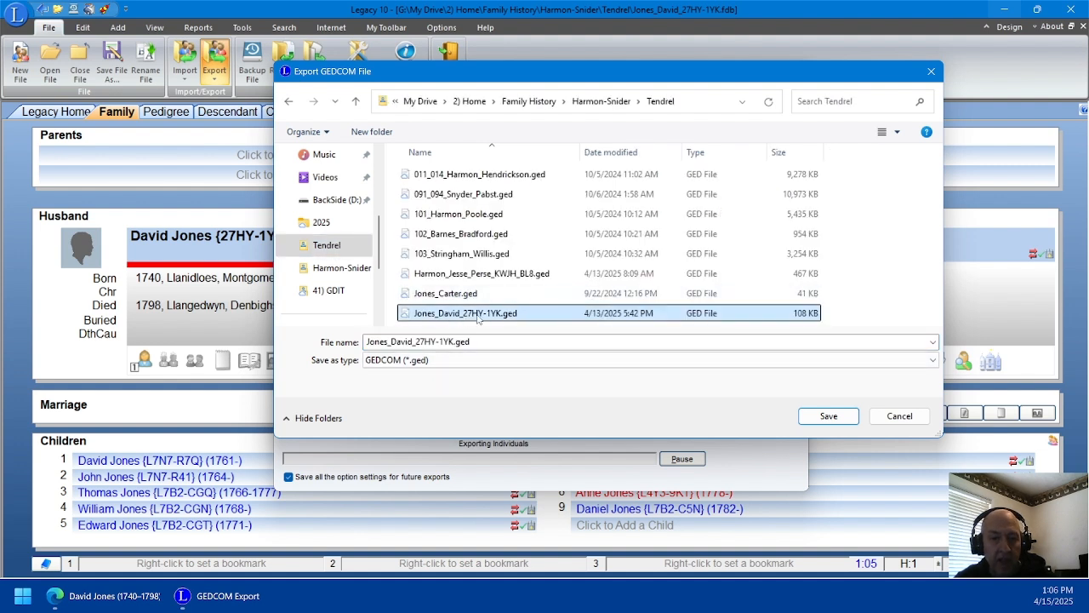
pyautogui.click(830, 417)
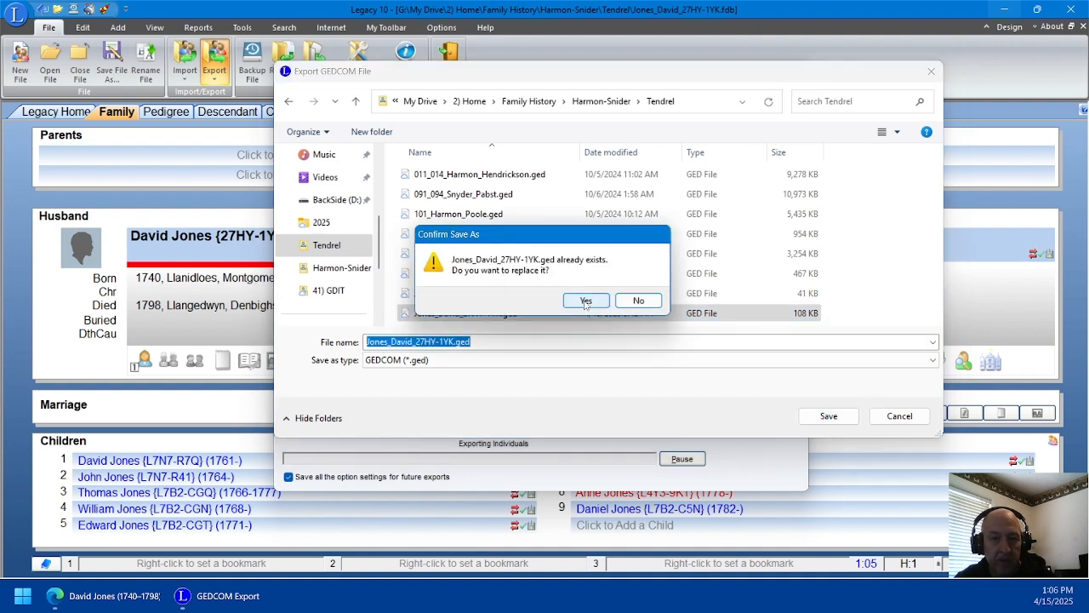
pyautogui.click(586, 301)
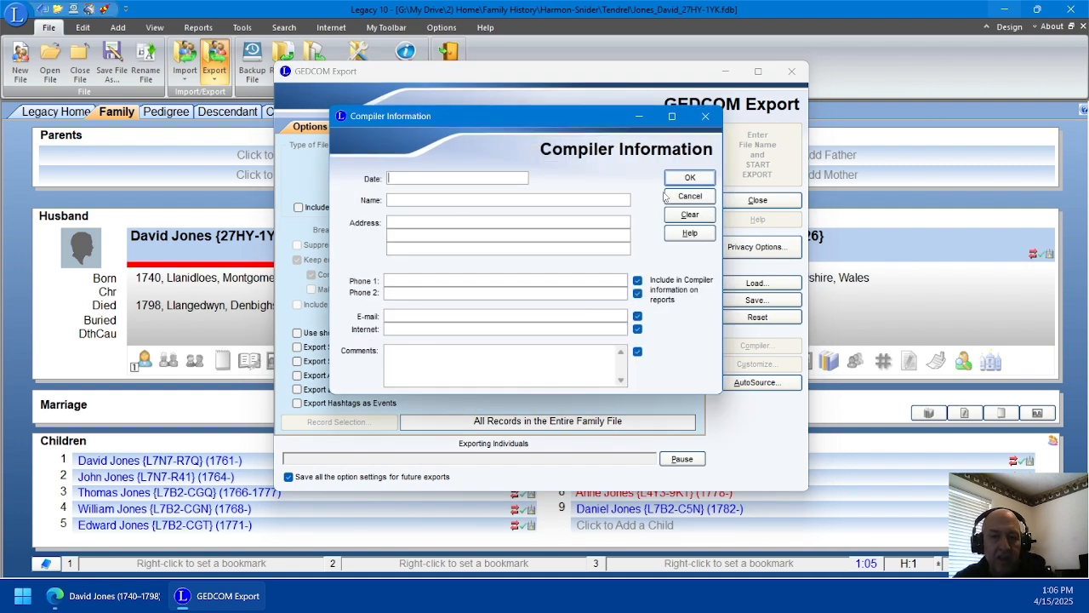
# - Complete the GEDCOM export with the compiler information left blank and decline adding a compiler entry
pyautogui.click(690, 178)
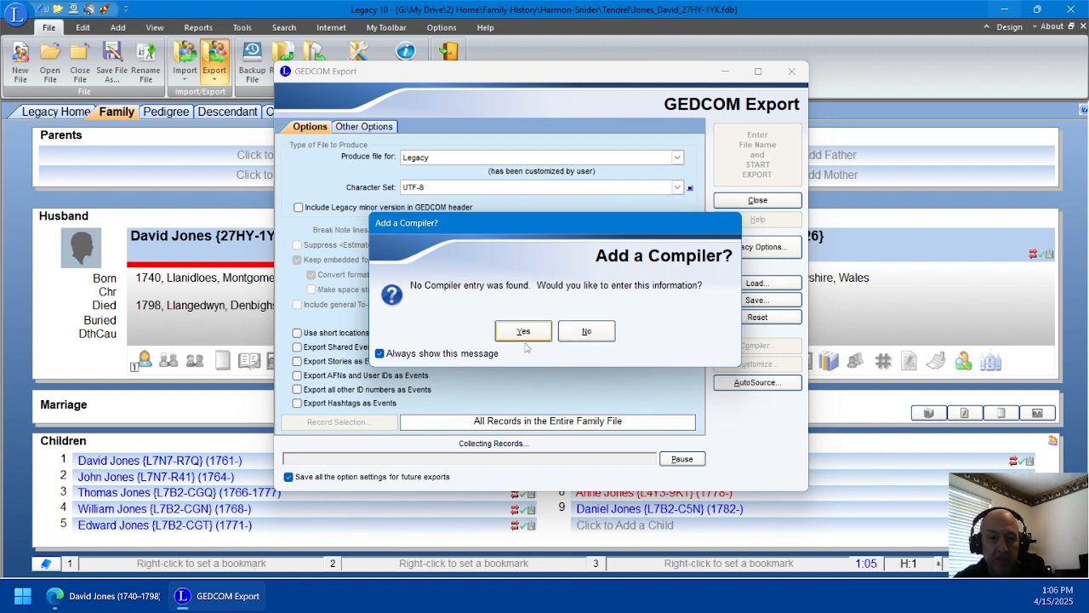
pyautogui.click(586, 333)
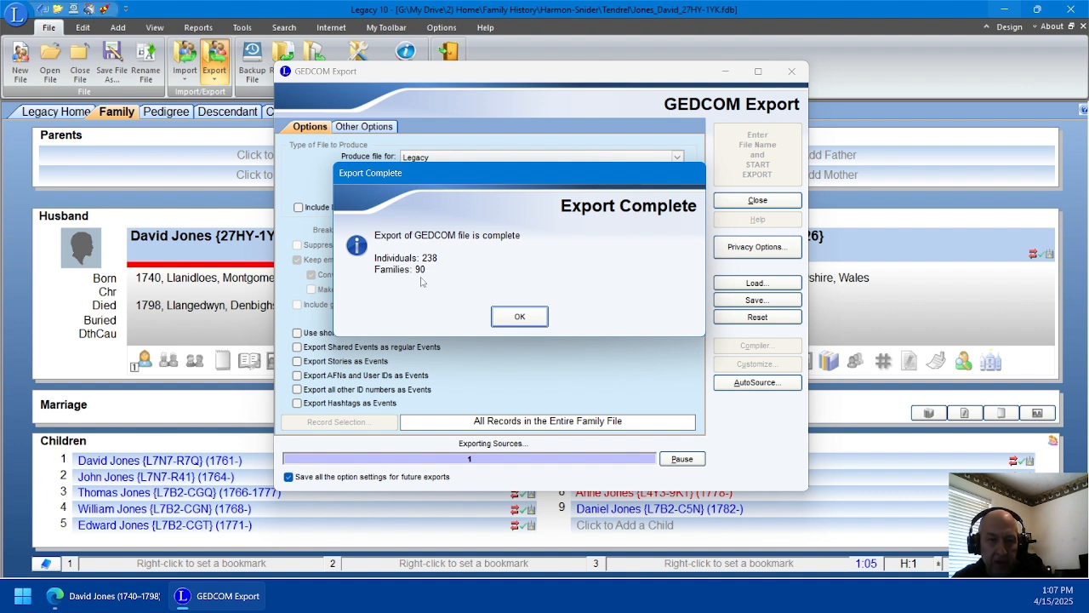
pyautogui.click(519, 317)
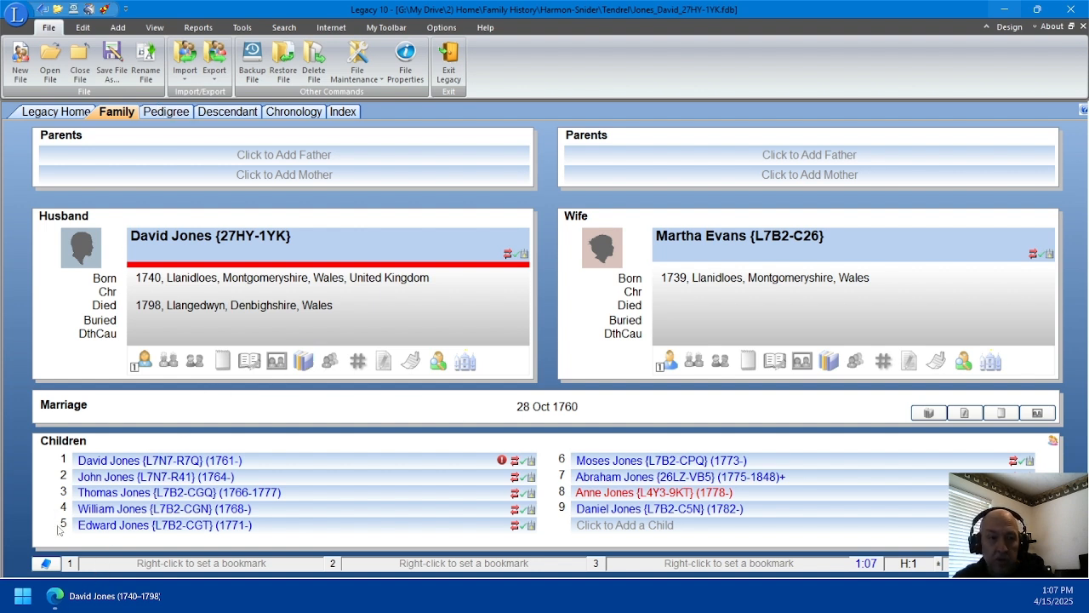
# - Switch to the browser and open the bookmarked Gedcom to Excel web app in a new tab
pyautogui.click(68, 596)
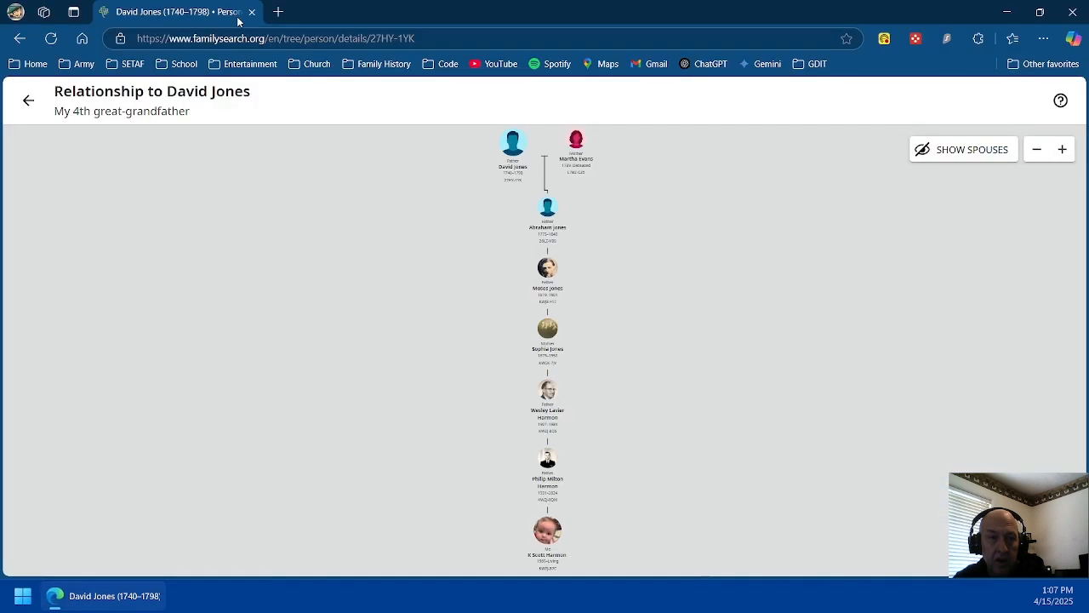
pyautogui.click(277, 14)
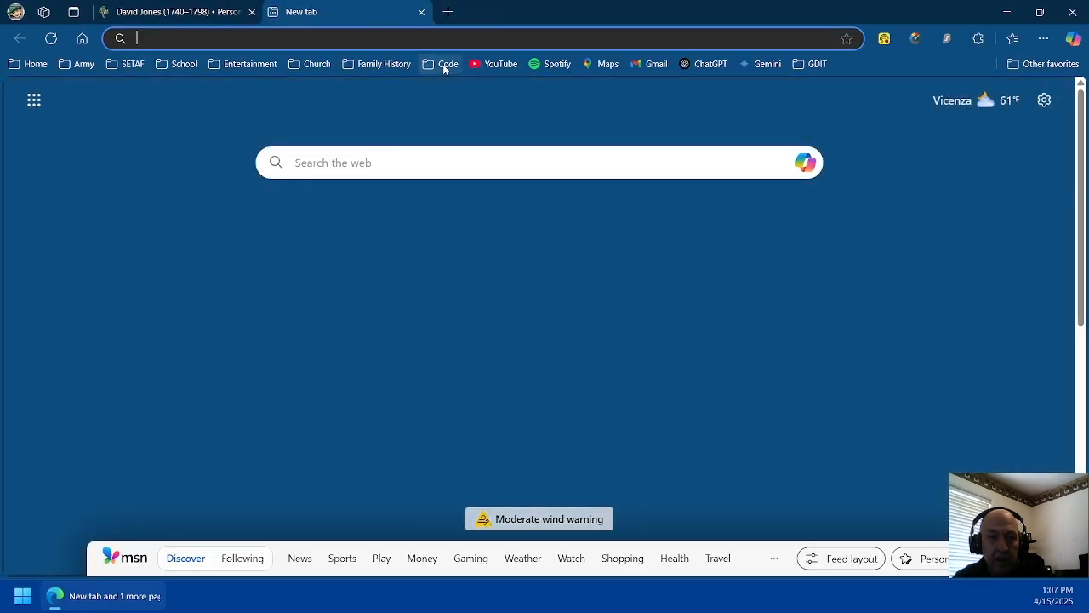
pyautogui.click(442, 64)
pyautogui.click(477, 403)
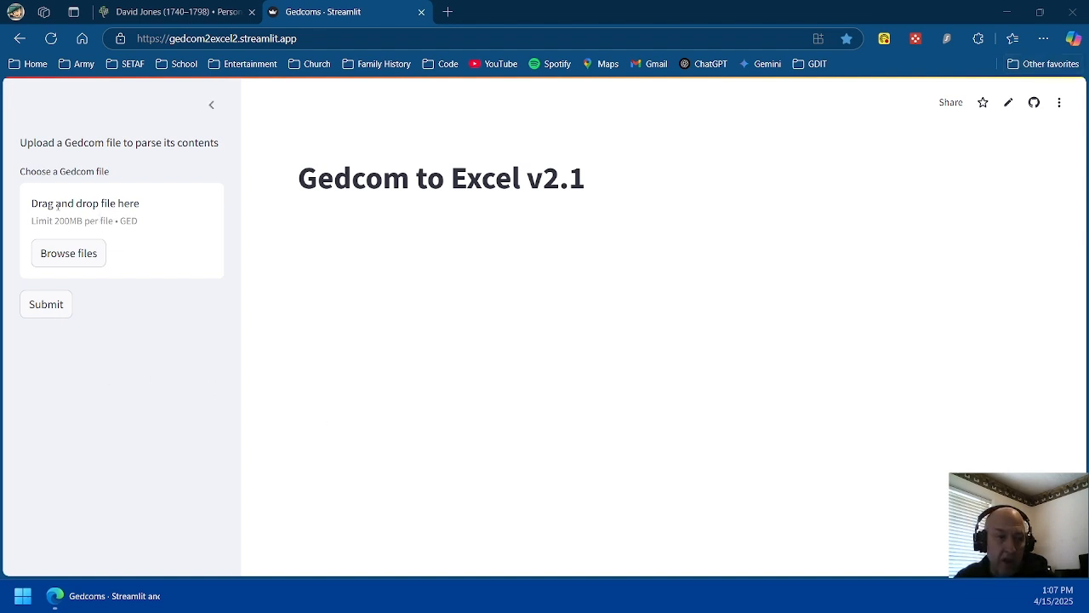
# - Upload the 4th great-grandfather's exported GED file from the Tendrel folder and submit it for parsing
pyautogui.click(52, 257)
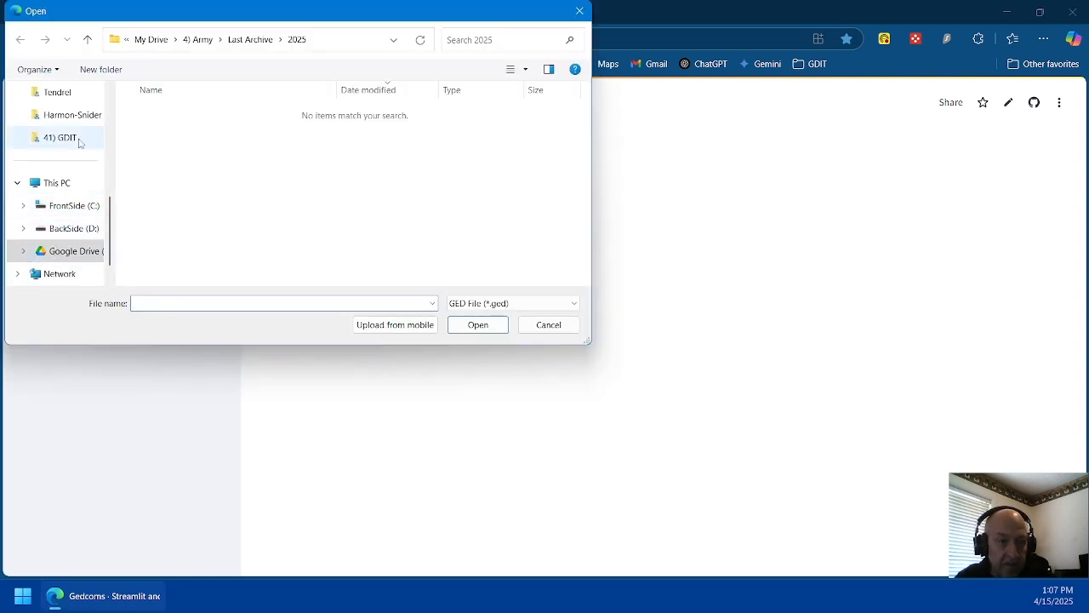
pyautogui.click(59, 97)
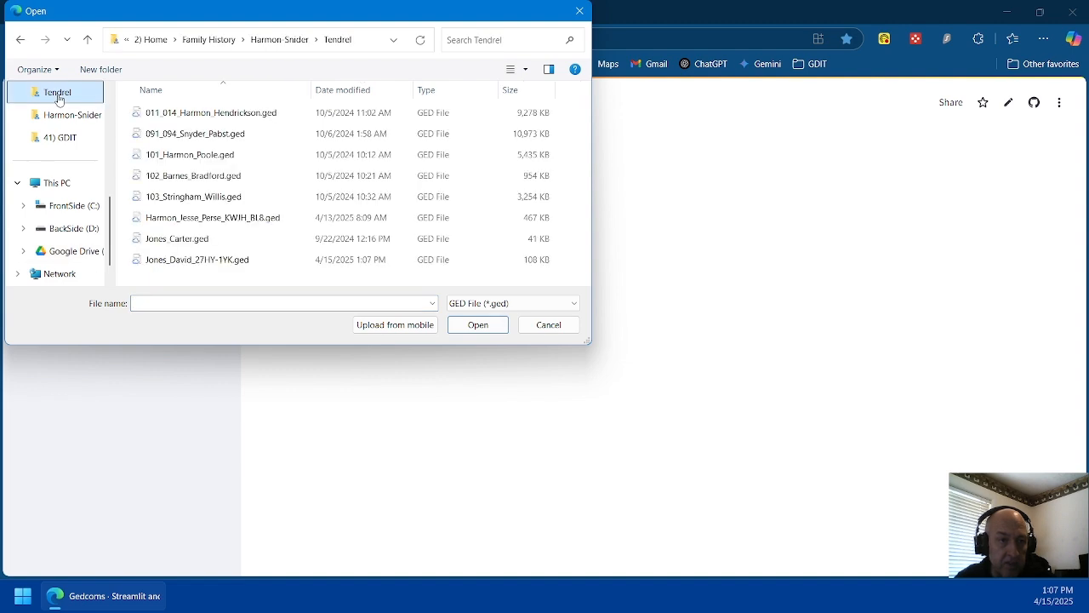
pyautogui.click(208, 262)
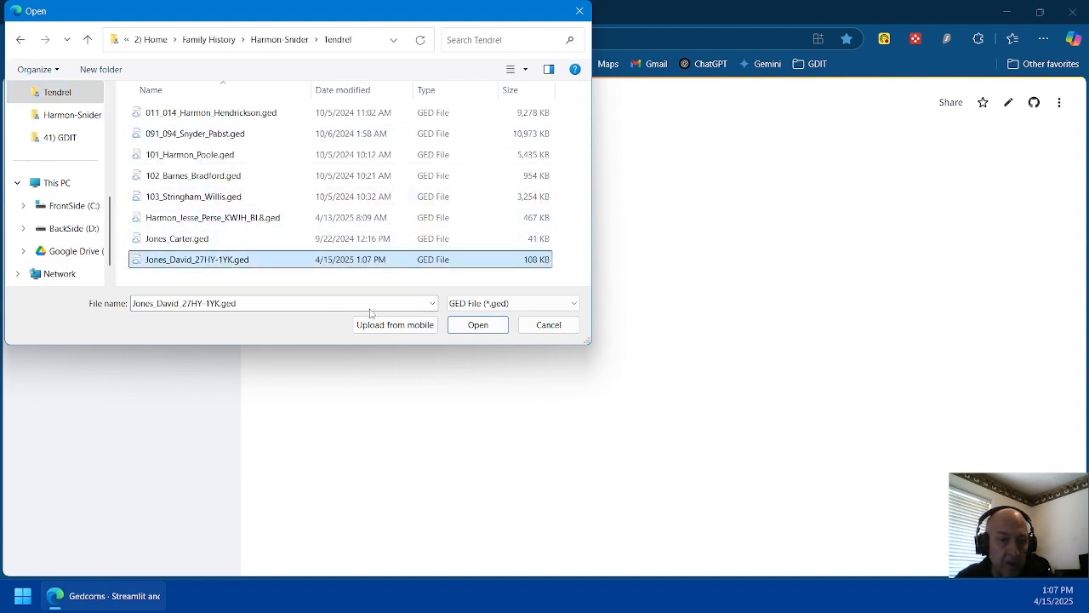
pyautogui.click(479, 325)
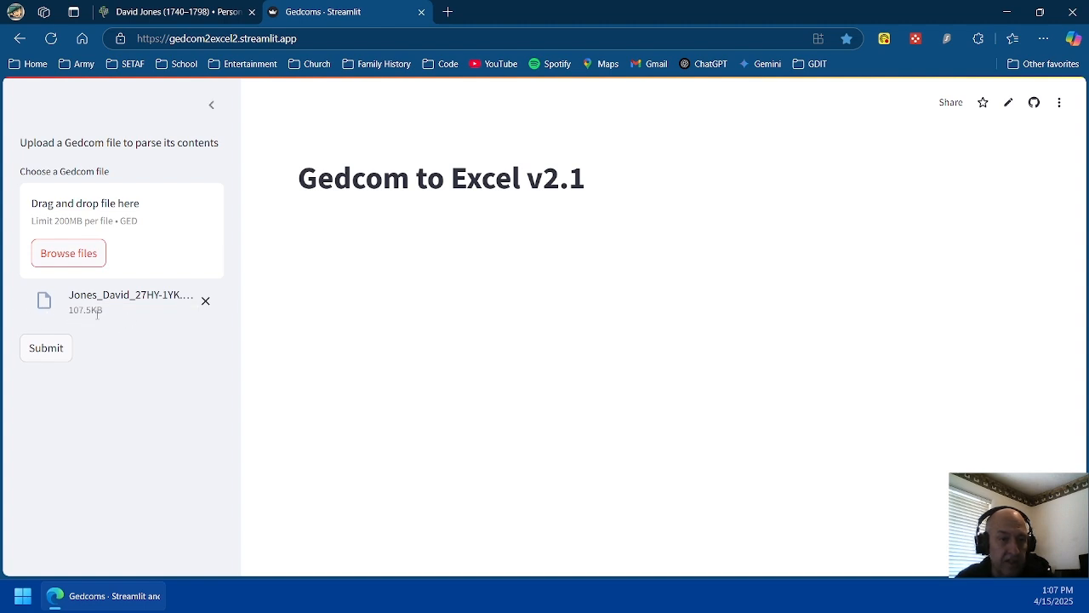
pyautogui.click(57, 354)
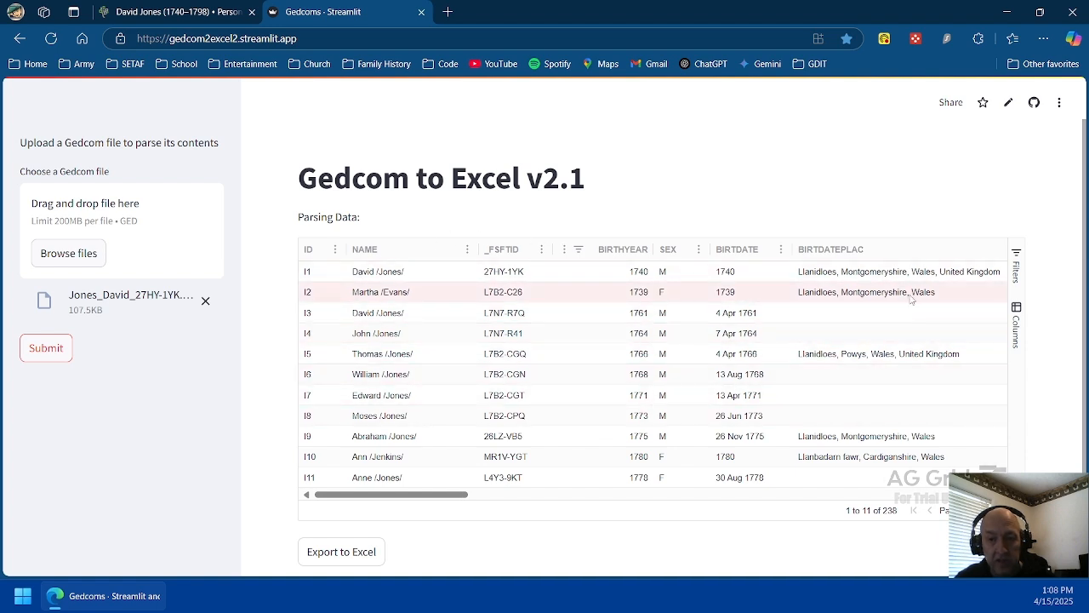
# - Export the parsed data to Excel and save it in the Tendrel folder, replacing the 4th great-grandfather's existing workbook
pyautogui.click(345, 553)
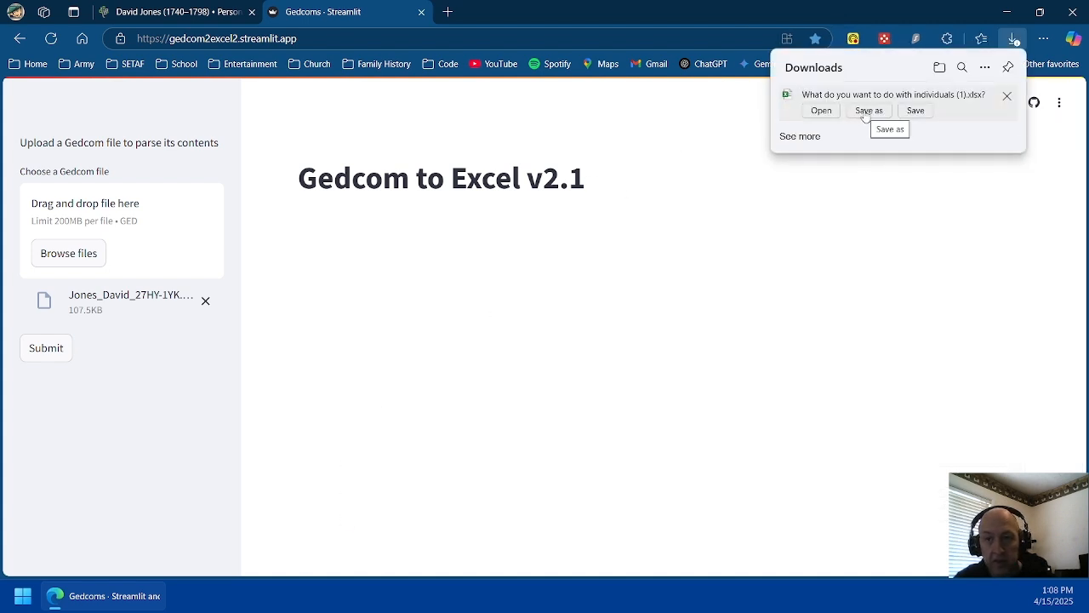
pyautogui.click(866, 114)
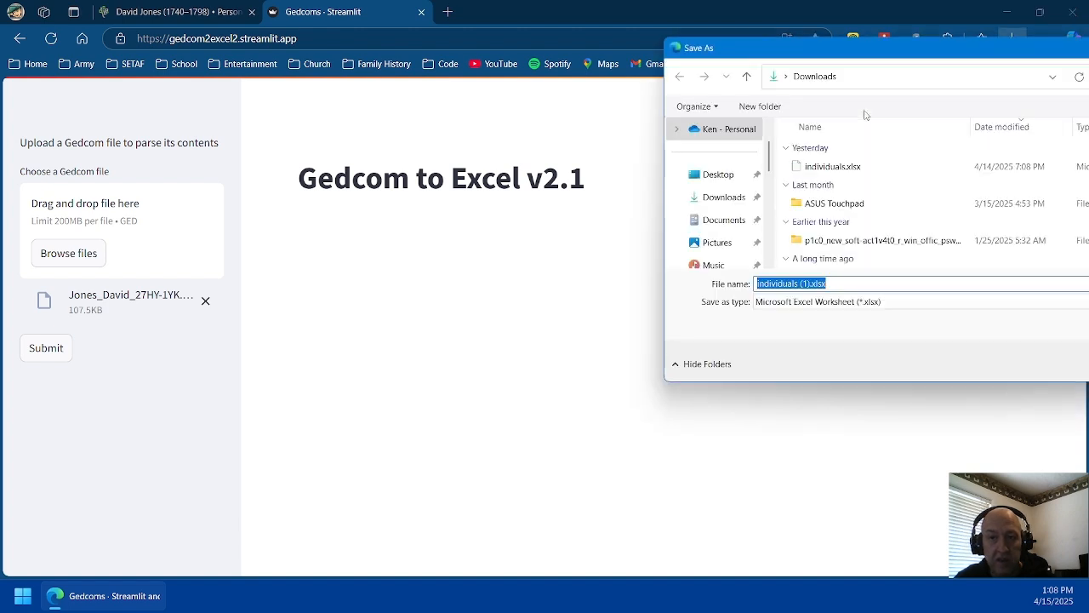
pyautogui.scroll(-2, 718, 239)
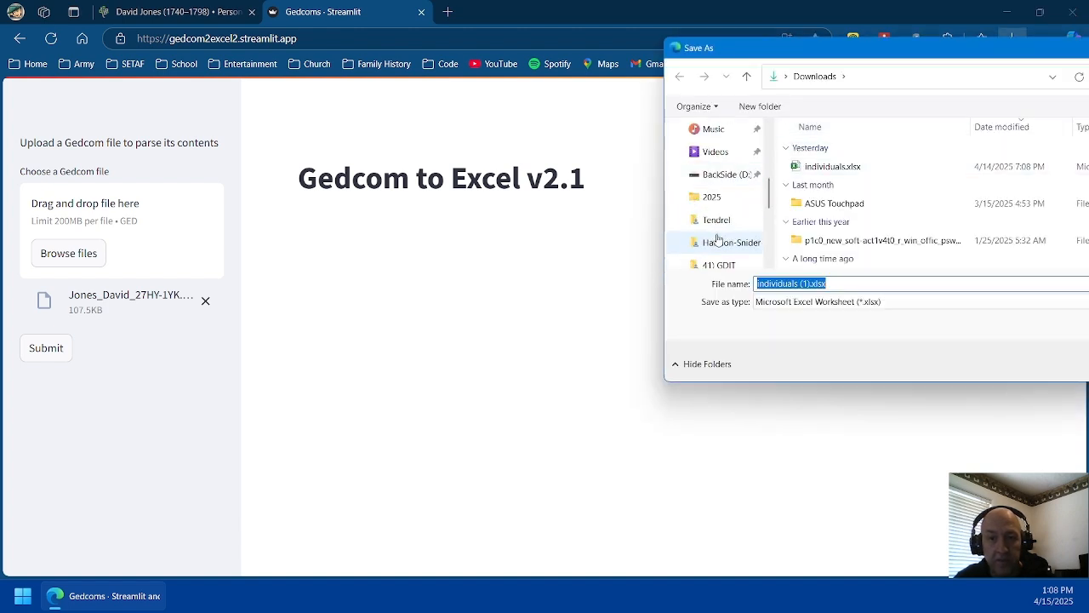
pyautogui.scroll(-2, 717, 239)
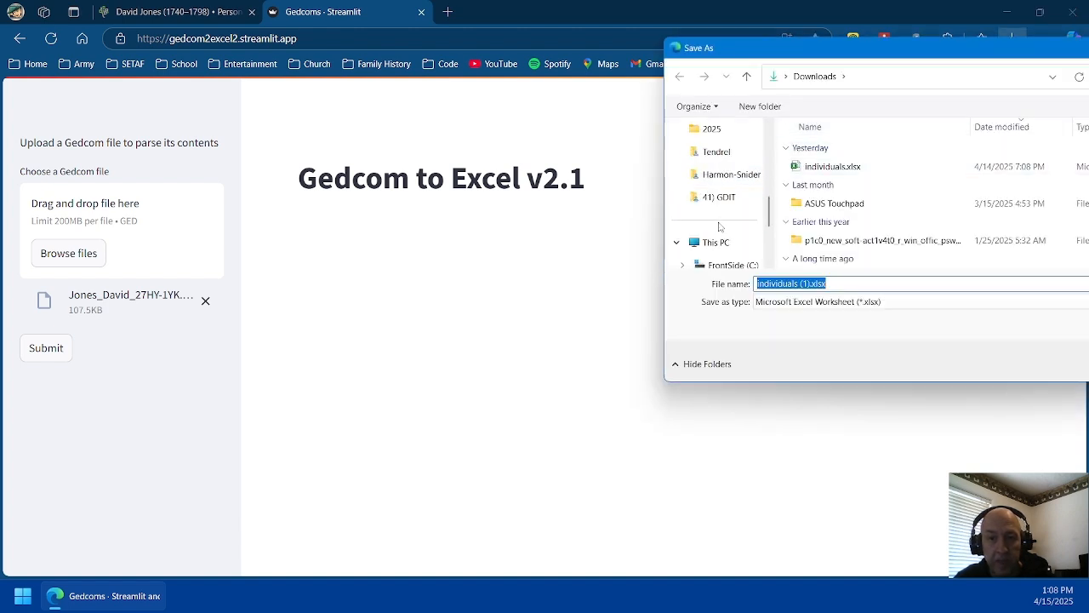
pyautogui.click(718, 153)
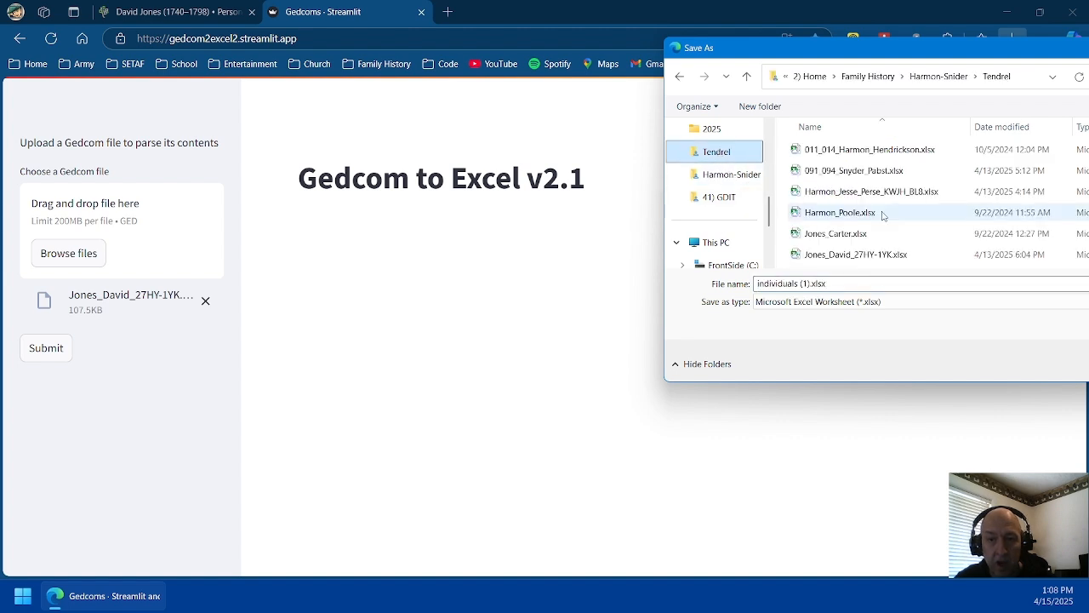
pyautogui.click(830, 257)
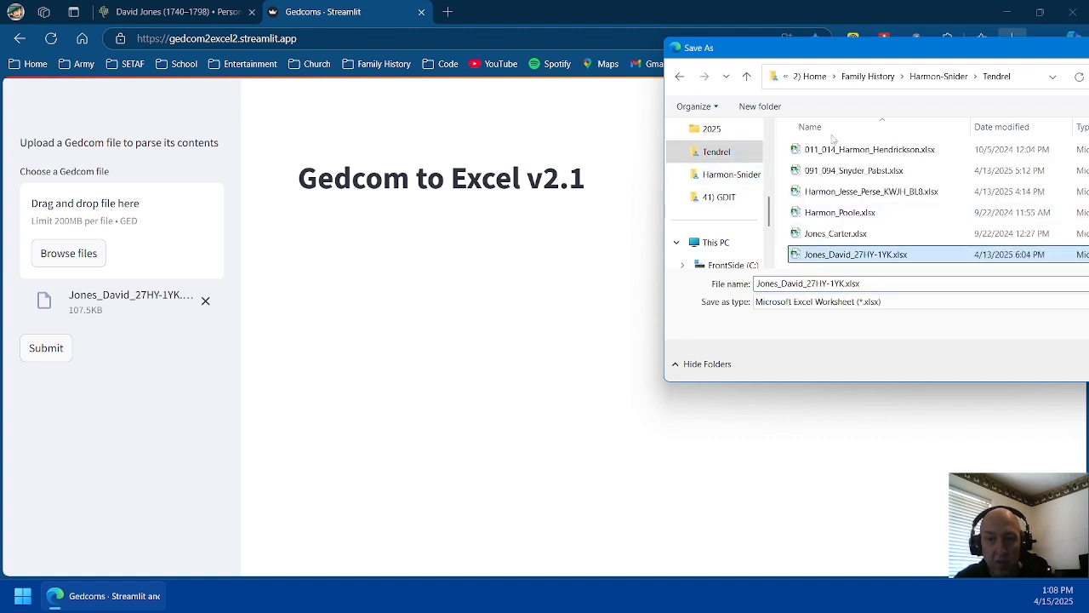
pyautogui.click(971, 364)
pyautogui.click(582, 298)
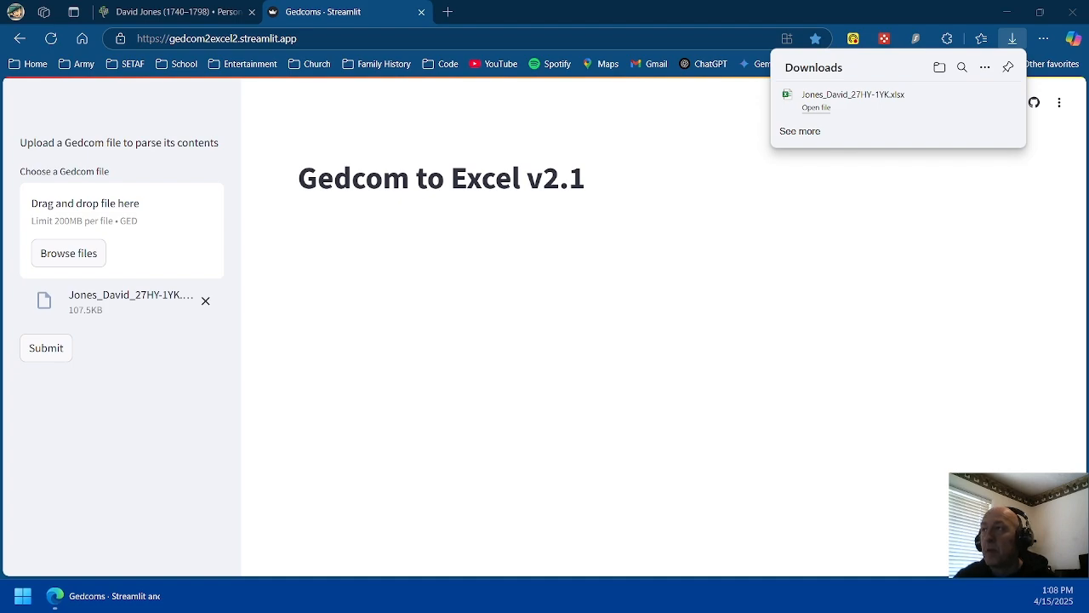
# - In Excel, maximize the exported workbook's window and autofit the widths of all columns on Sheet1
pyautogui.moveTo(1088, 268); pyautogui.dragTo(746, 69)
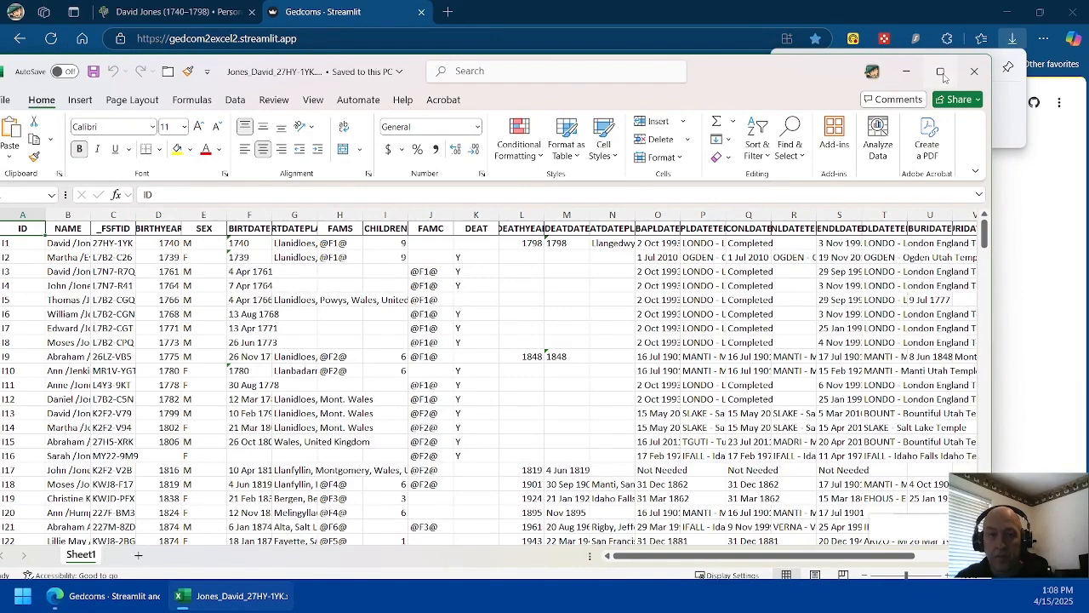
pyautogui.click(941, 72)
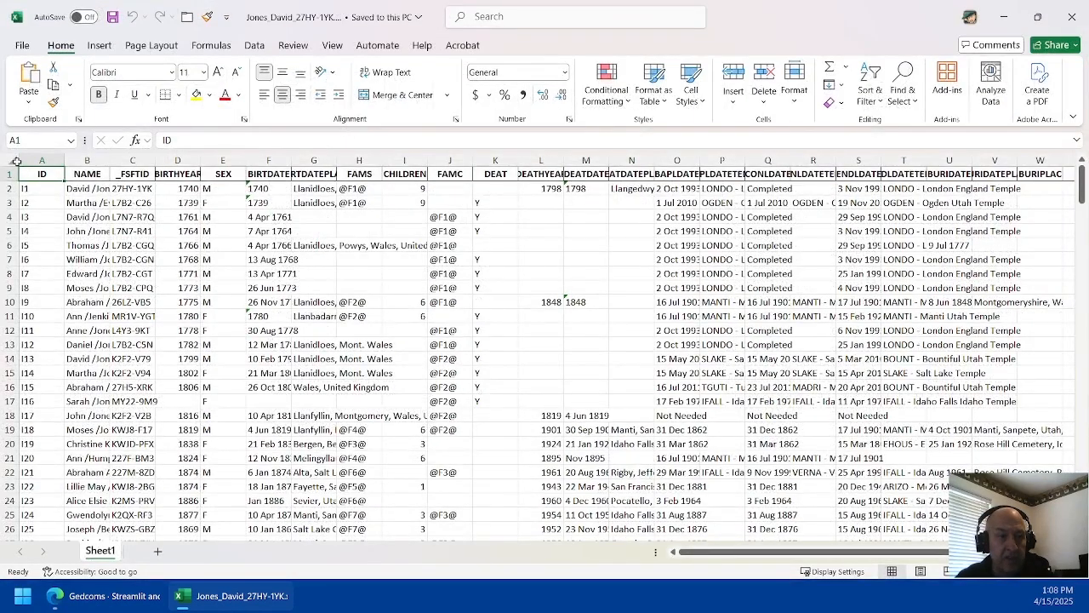
pyautogui.click(11, 159)
pyautogui.doubleClick(64, 160)
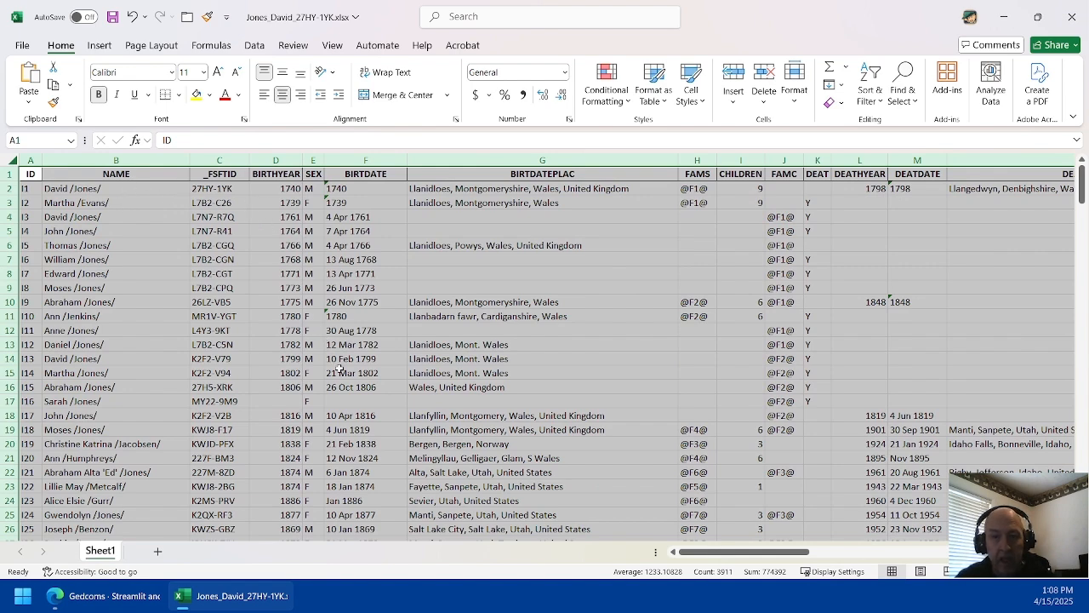
pyautogui.click(442, 173)
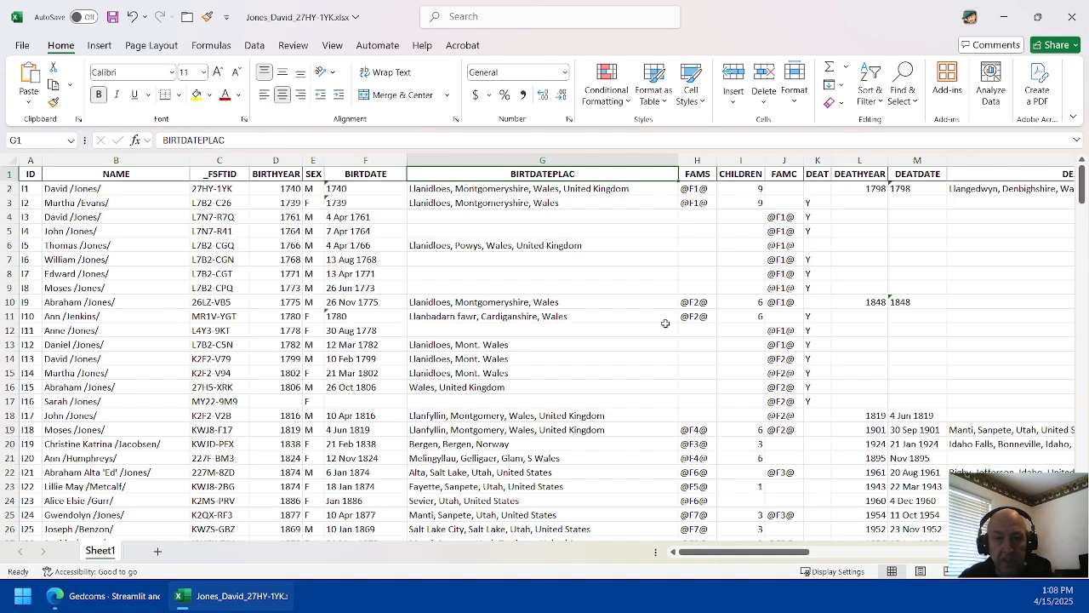
# - Review the column headings across Sheet1's header row, from BIRTDATEPLAC through the last columns and back to ID
pyautogui.press('Right')
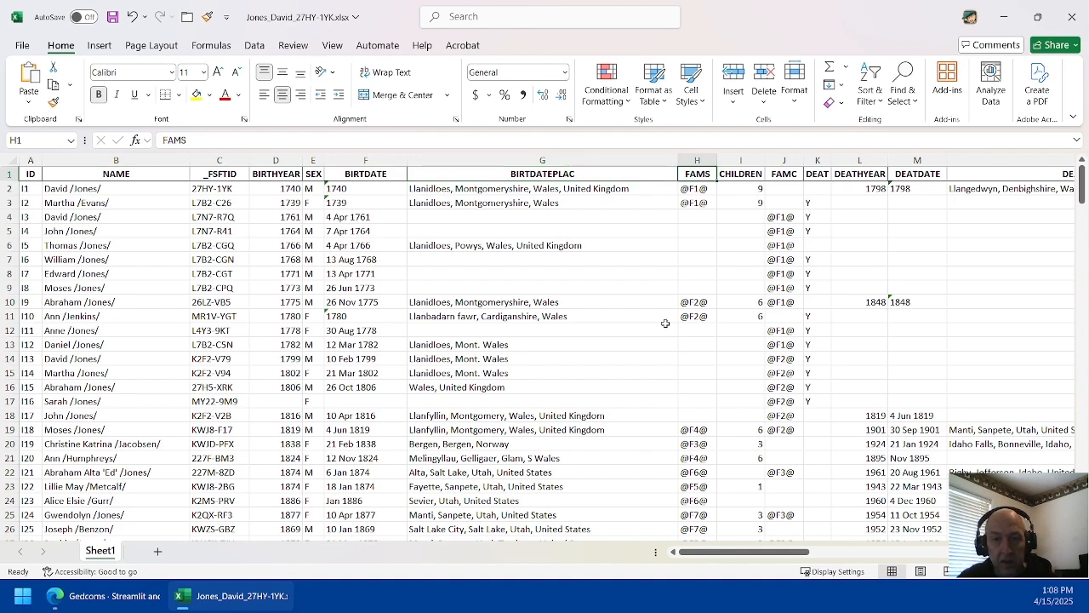
pyautogui.press('Right')
pyautogui.press('Right')
pyautogui.press('Right')
pyautogui.press('Right')
pyautogui.press('Right')
pyautogui.press('Right')
pyautogui.press('Right')
pyautogui.press('Right')
pyautogui.press('Right')
pyautogui.press('Right')
pyautogui.press('Right')
pyautogui.press('Right')
pyautogui.press('Right')
pyautogui.press('Right')
pyautogui.press('Right')
pyautogui.press('Right')
pyautogui.press('Right')
pyautogui.press('Right')
pyautogui.press('Right')
pyautogui.press('Right')
pyautogui.press('Right')
pyautogui.press('Right')
pyautogui.press('Right')
pyautogui.press('Right')
pyautogui.press('Right')
pyautogui.press('Right')
pyautogui.press('Left')
pyautogui.press('Left')
pyautogui.press('Left')
pyautogui.press('Left')
pyautogui.press('Left')
pyautogui.press('Left')
pyautogui.press('Left')
pyautogui.press('Left')
pyautogui.press('Left')
pyautogui.press('Left')
pyautogui.press('Left')
pyautogui.press('Left')
pyautogui.press('Left')
pyautogui.press('Left')
pyautogui.press('Left')
pyautogui.press('Left')
pyautogui.press('Left')
pyautogui.press('Left')
pyautogui.press('Left')
pyautogui.press('Left')
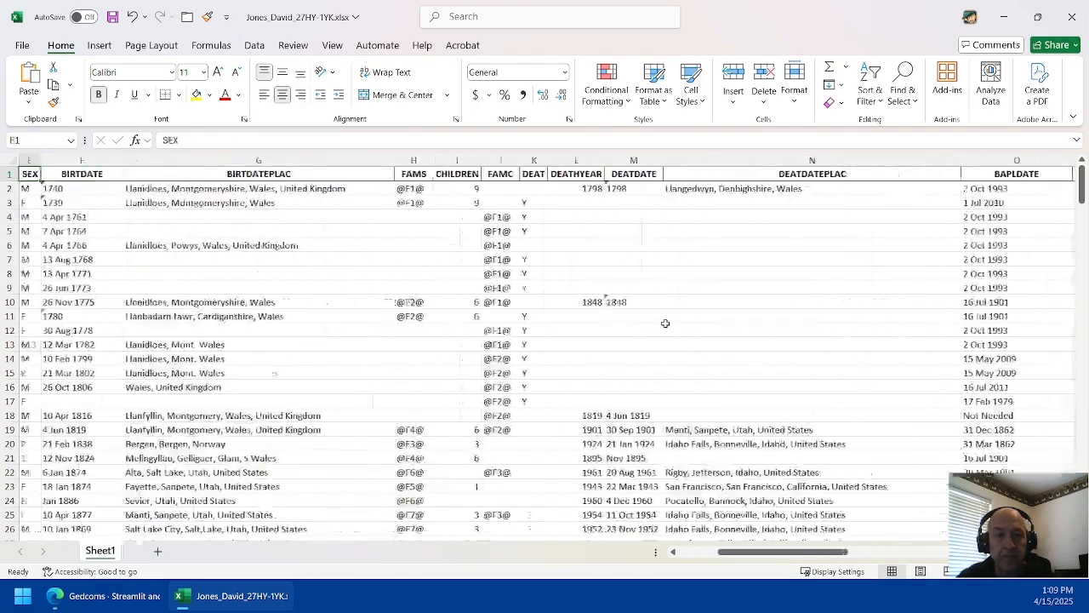
pyautogui.press('Left')
pyautogui.press('Left')
pyautogui.press('Left')
pyautogui.press('Left')
pyautogui.press('Left')
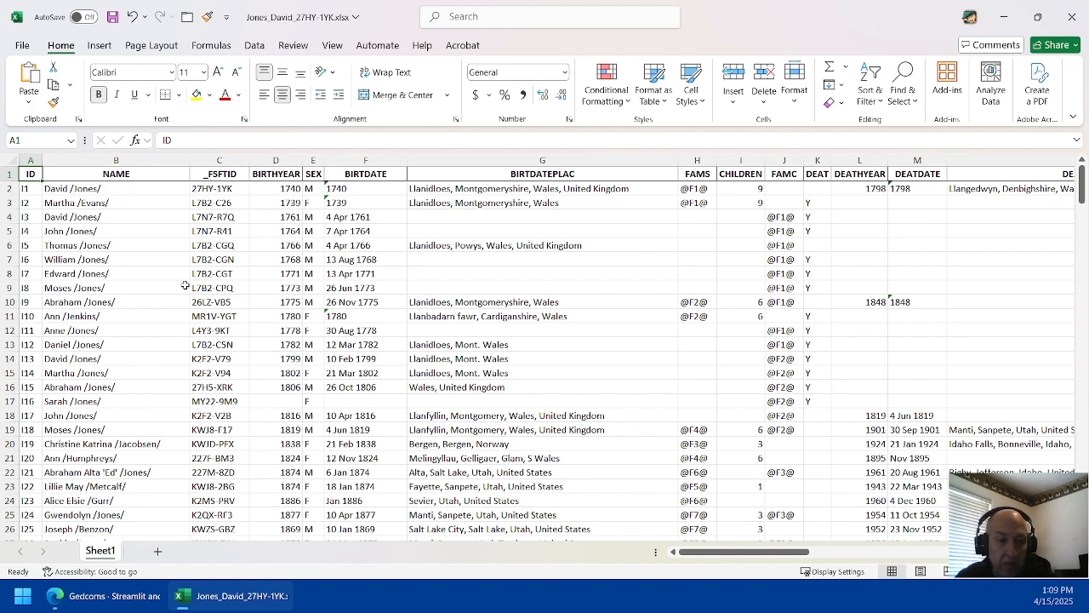
pyautogui.click(703, 158)
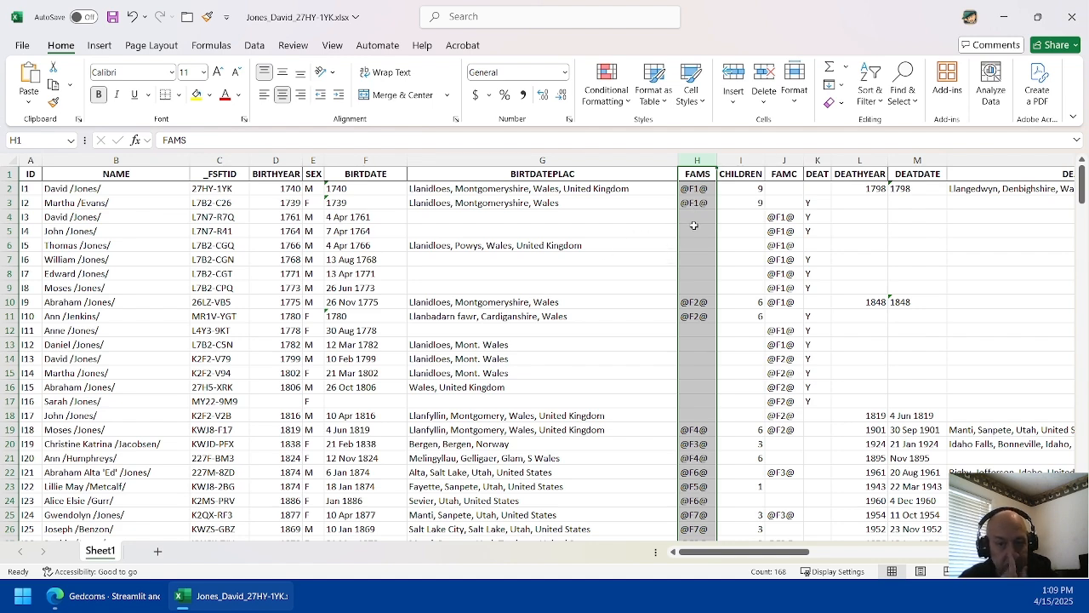
pyautogui.click(692, 188)
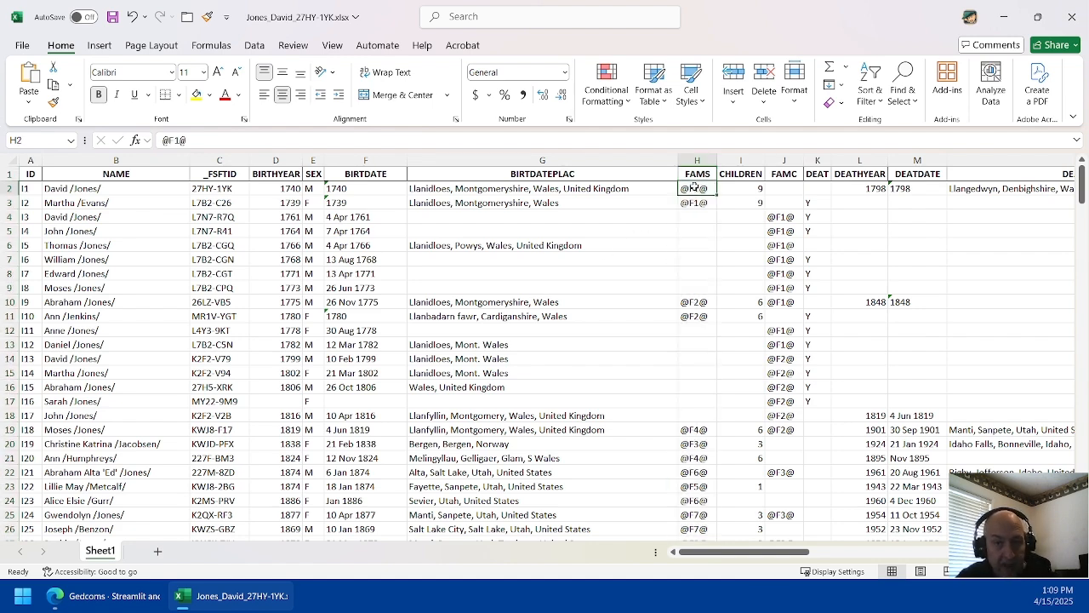
pyautogui.moveTo(695, 193); pyautogui.dragTo(729, 203)
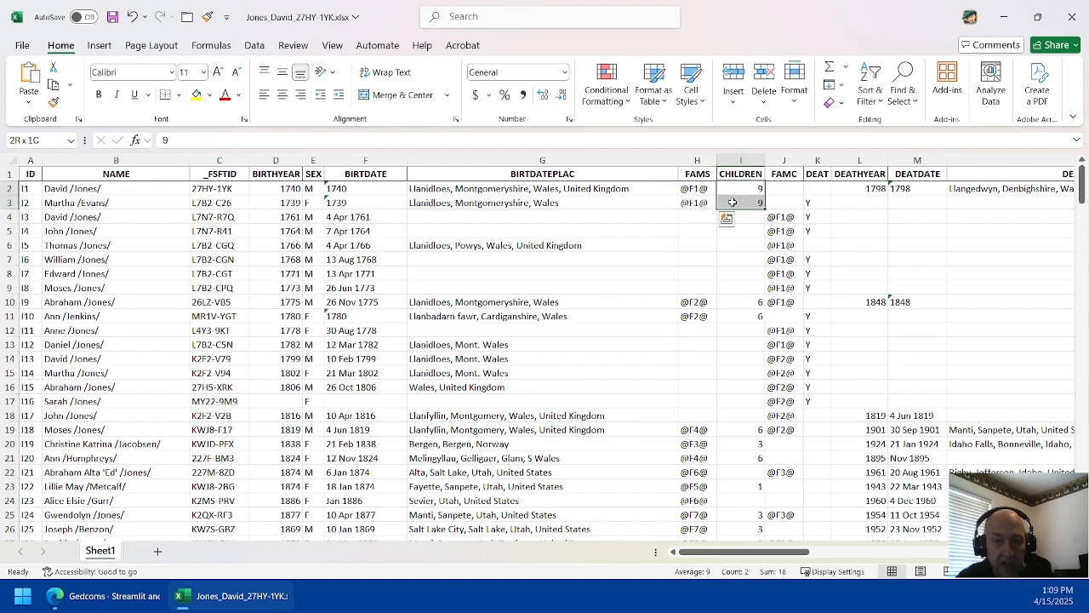
pyautogui.moveTo(696, 303); pyautogui.dragTo(733, 332)
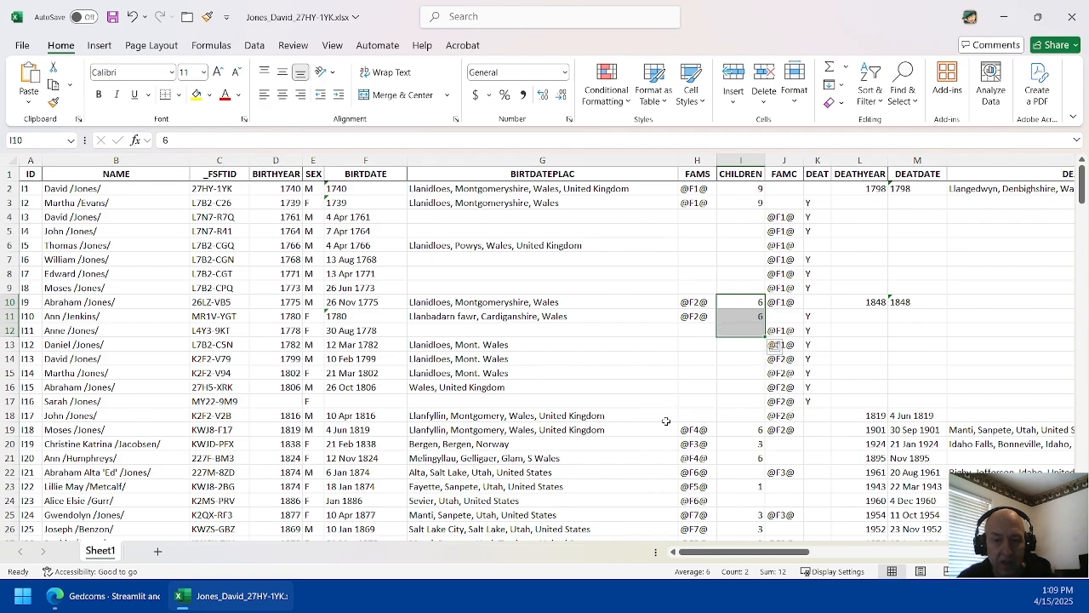
pyautogui.scroll(-6, 666, 420)
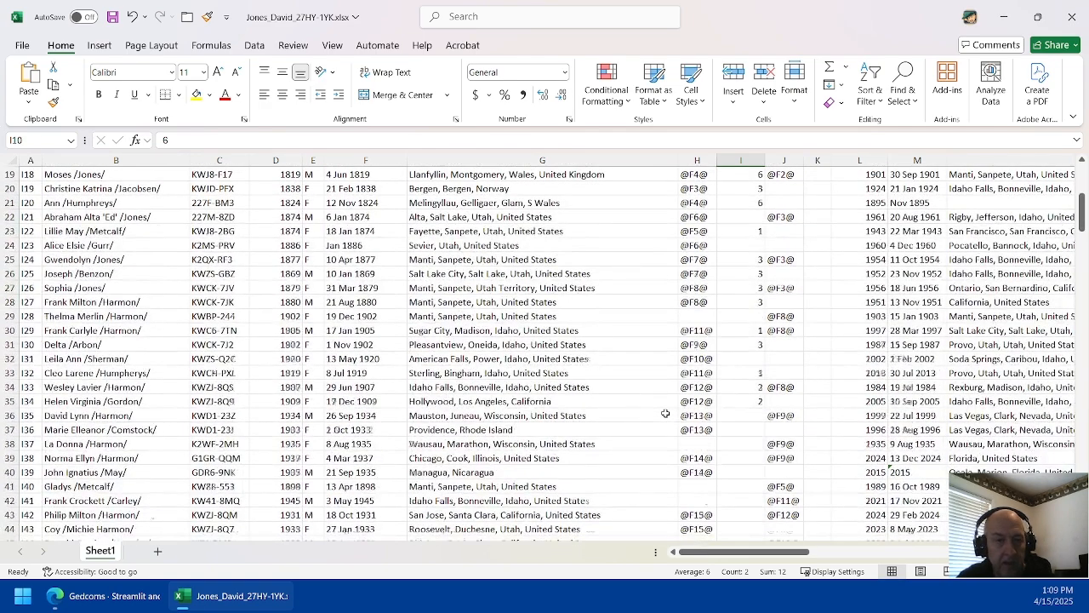
pyautogui.scroll(6, 665, 414)
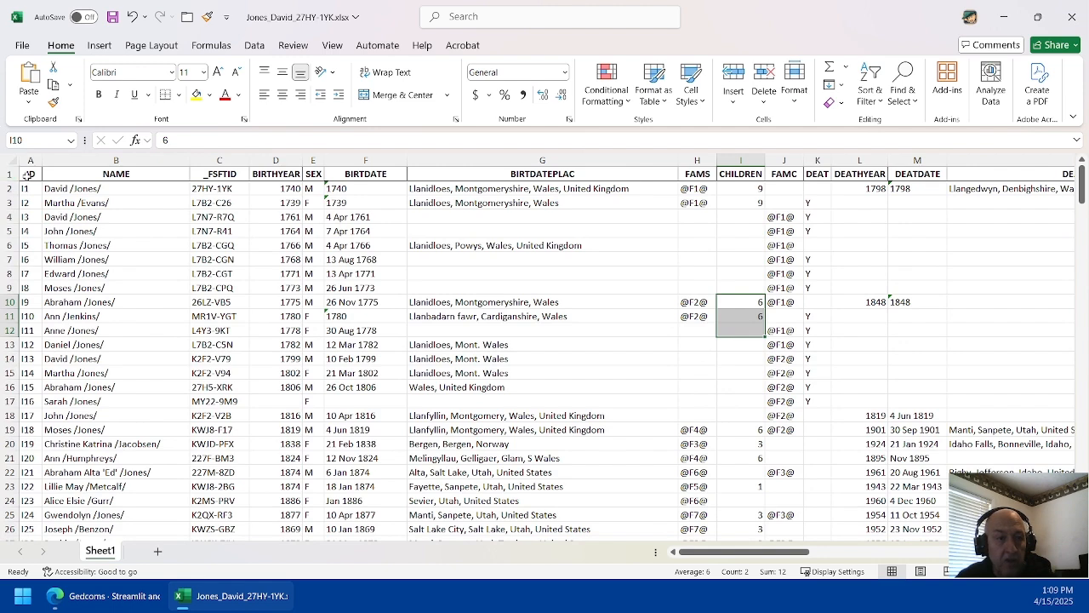
# - Add filters to the header row and show only records with a BIRTHYEAR less than or equal to 1915
pyautogui.click(11, 174)
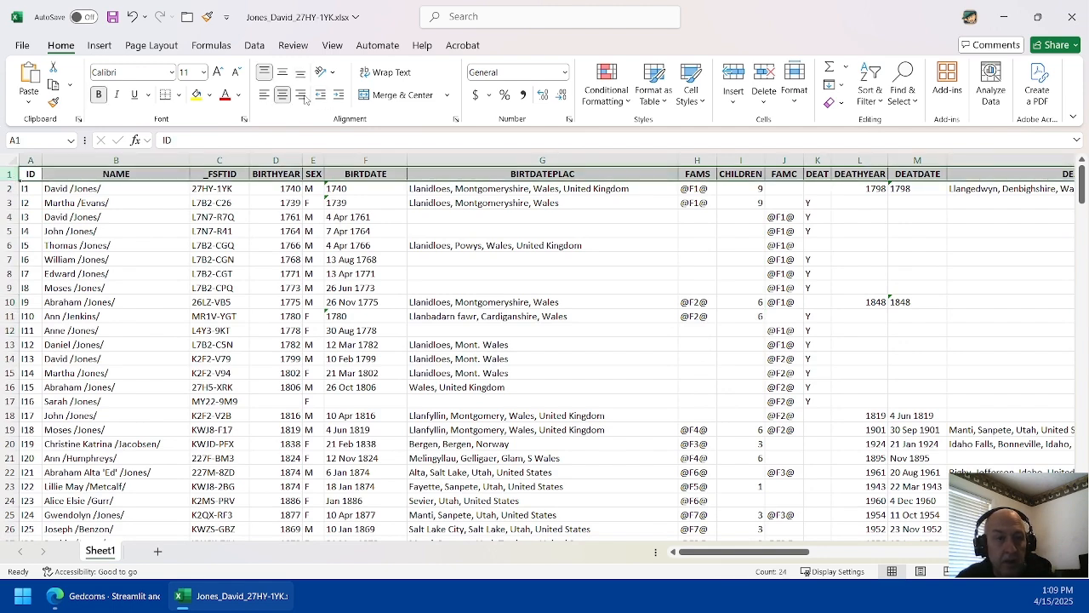
pyautogui.click(254, 45)
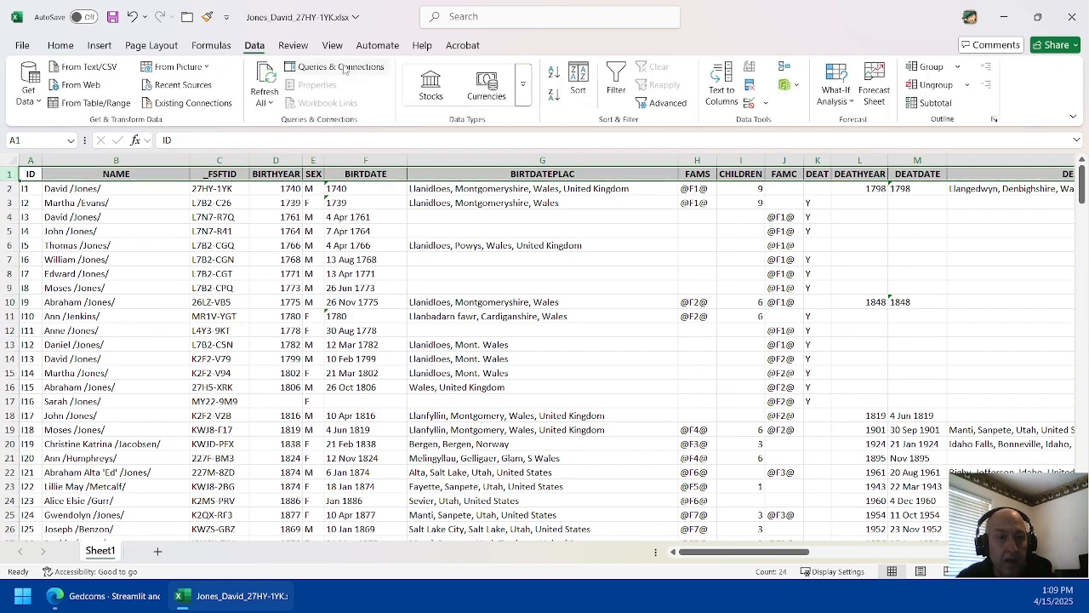
pyautogui.click(615, 84)
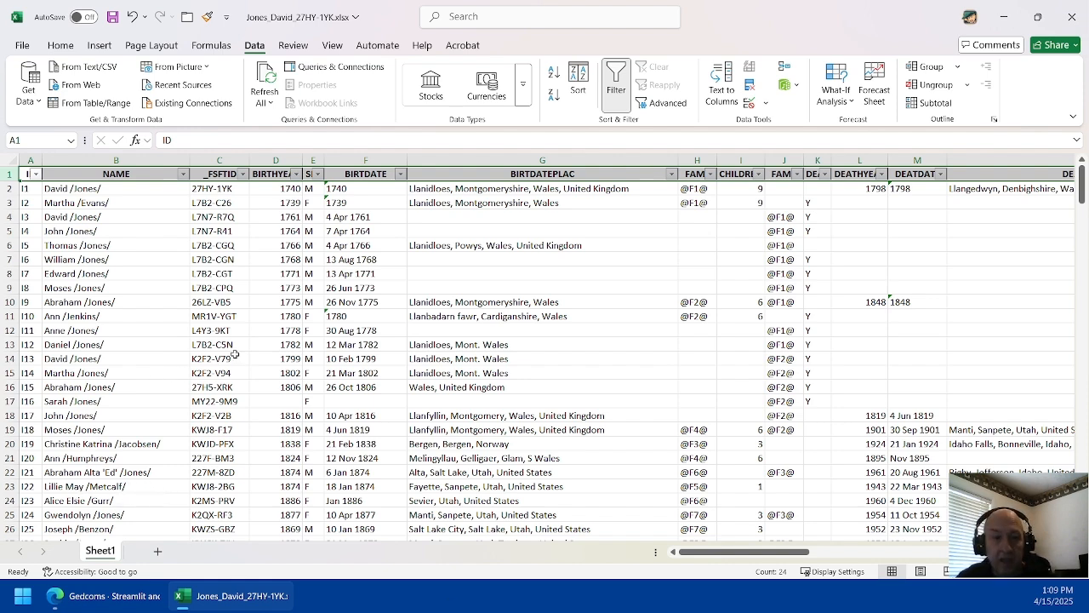
pyautogui.click(297, 175)
pyautogui.moveTo(187, 320)
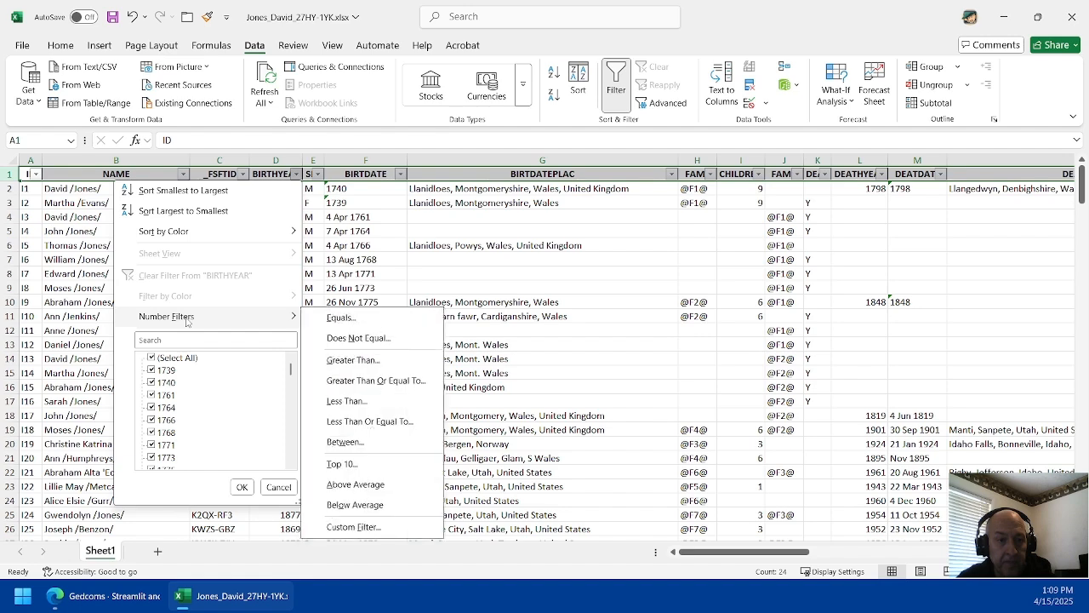
pyautogui.click(375, 422)
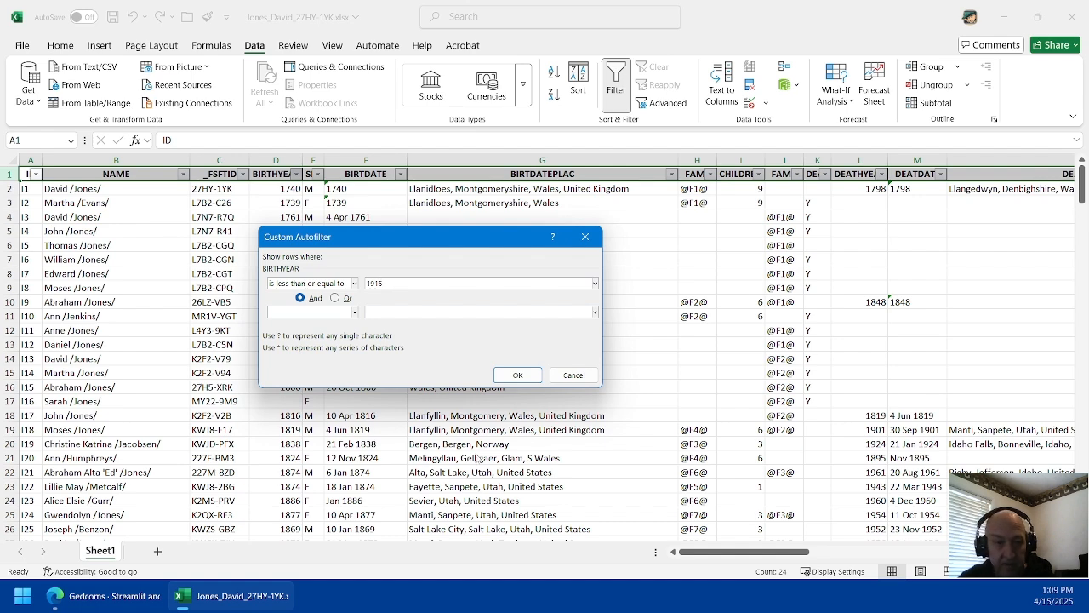
pyautogui.click(521, 376)
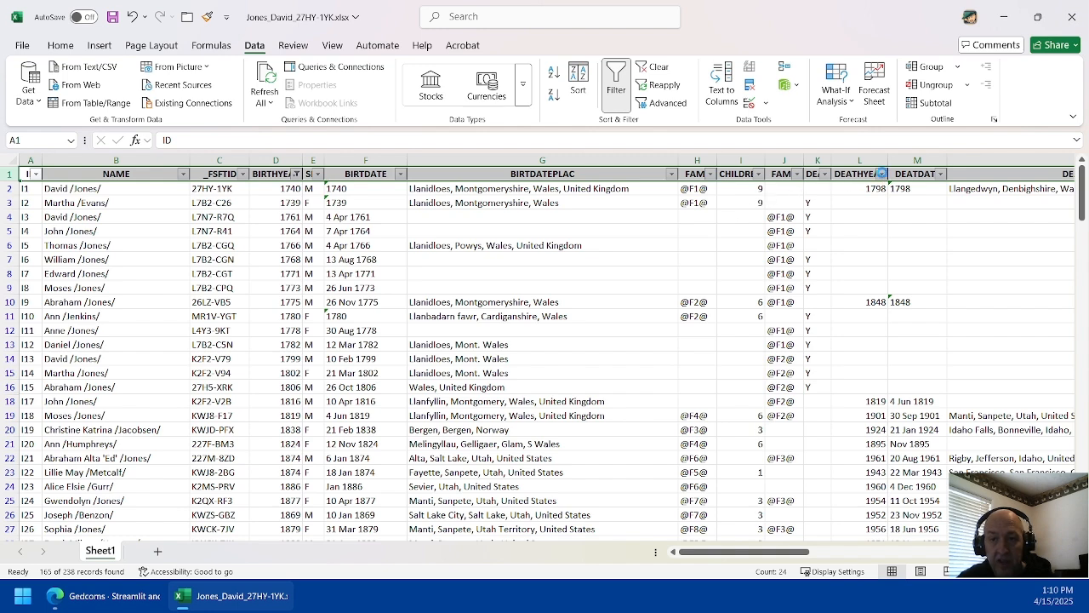
# - Filter the DEATHYEAR column to exclude records with blank values
pyautogui.click(881, 174)
pyautogui.moveTo(876, 369); pyautogui.dragTo(880, 466)
pyautogui.click(737, 458)
pyautogui.click(827, 487)
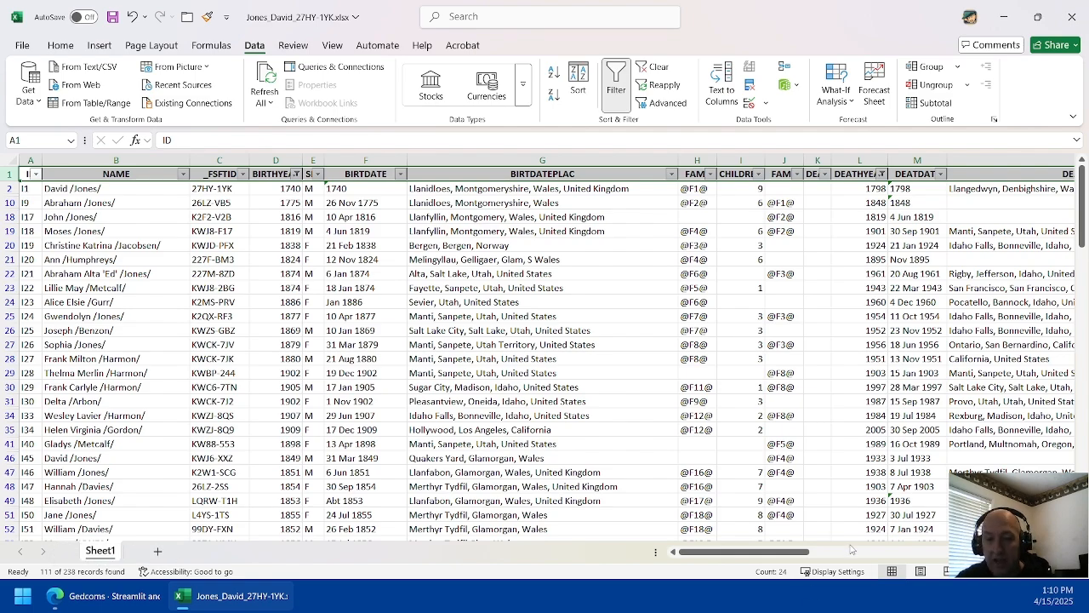
# - Filter the AGE column to exclude the ages 0, 1 and 3
pyautogui.moveTo(745, 551); pyautogui.dragTo(978, 551)
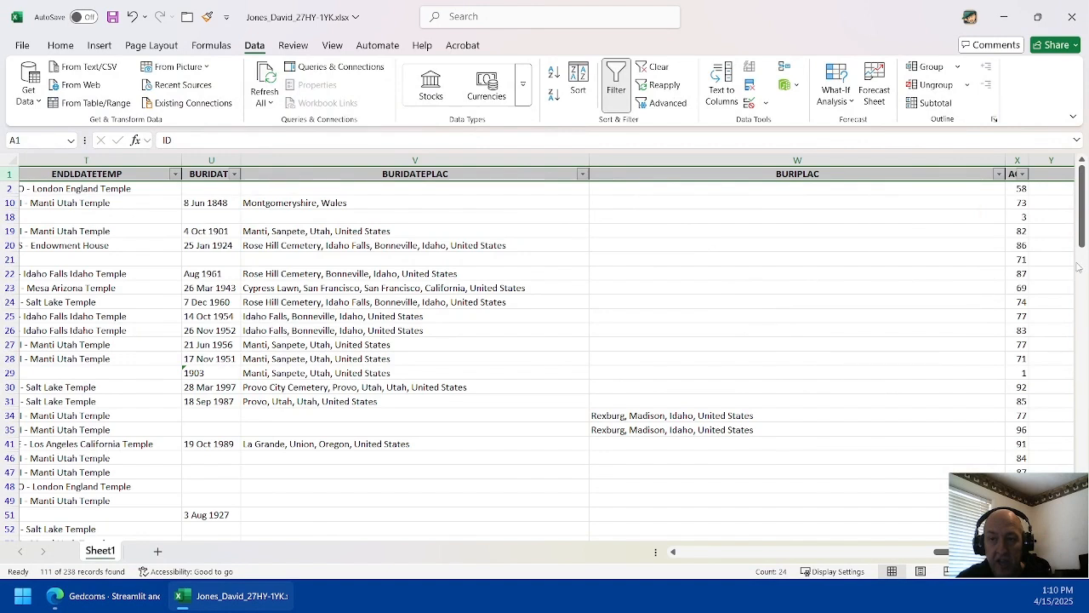
pyautogui.click(1023, 174)
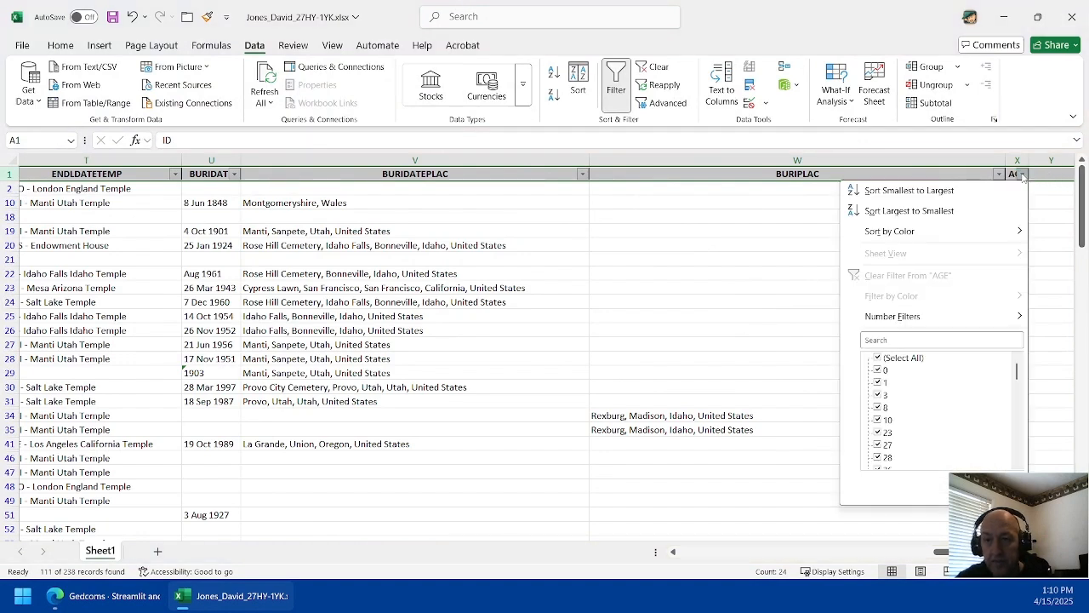
pyautogui.click(879, 371)
pyautogui.click(879, 383)
pyautogui.click(878, 394)
pyautogui.click(968, 491)
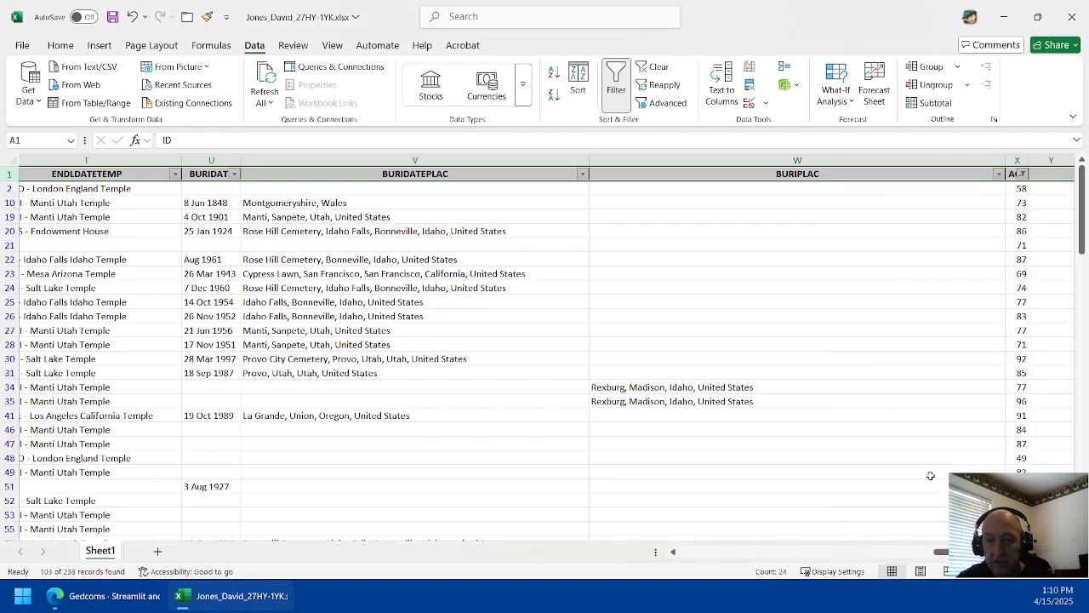
# - Filter the BAPLDATE column to show only records with blank values
pyautogui.moveTo(978, 551); pyautogui.dragTo(221, 516)
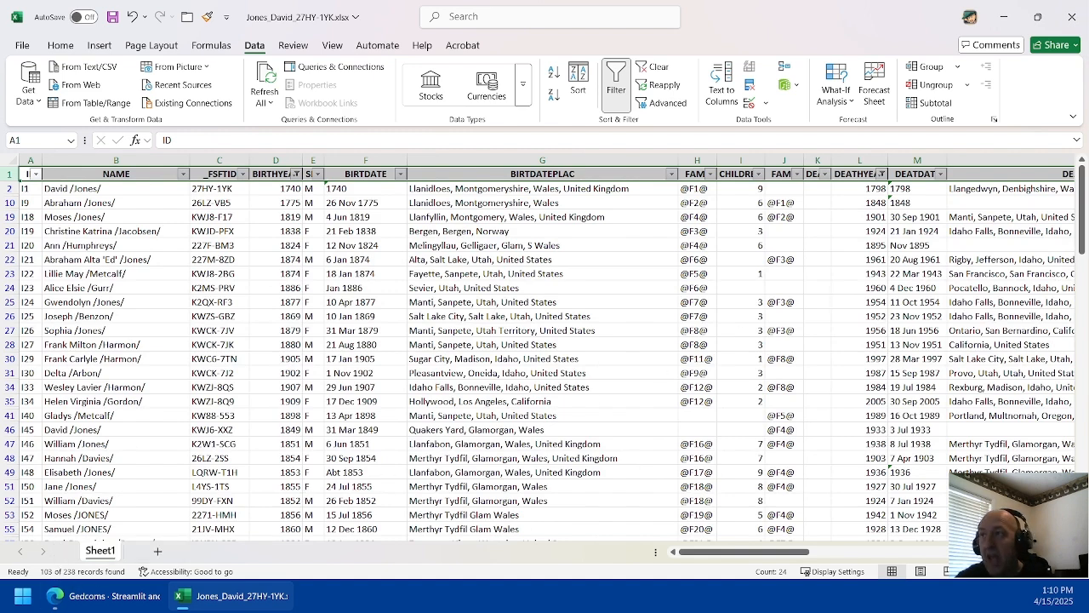
pyautogui.moveTo(714, 558); pyautogui.dragTo(796, 560)
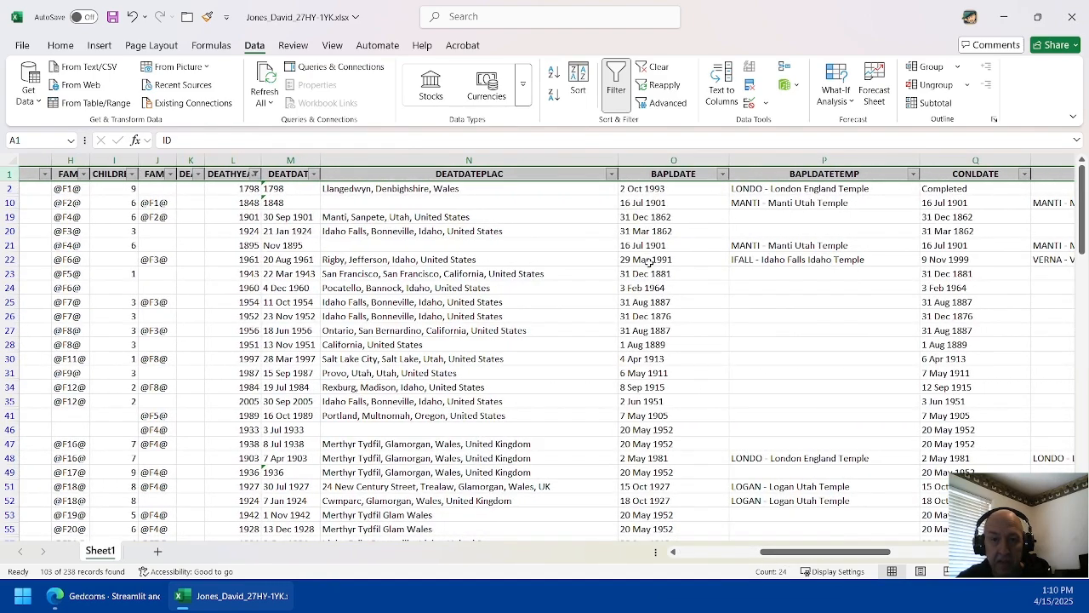
pyautogui.click(723, 174)
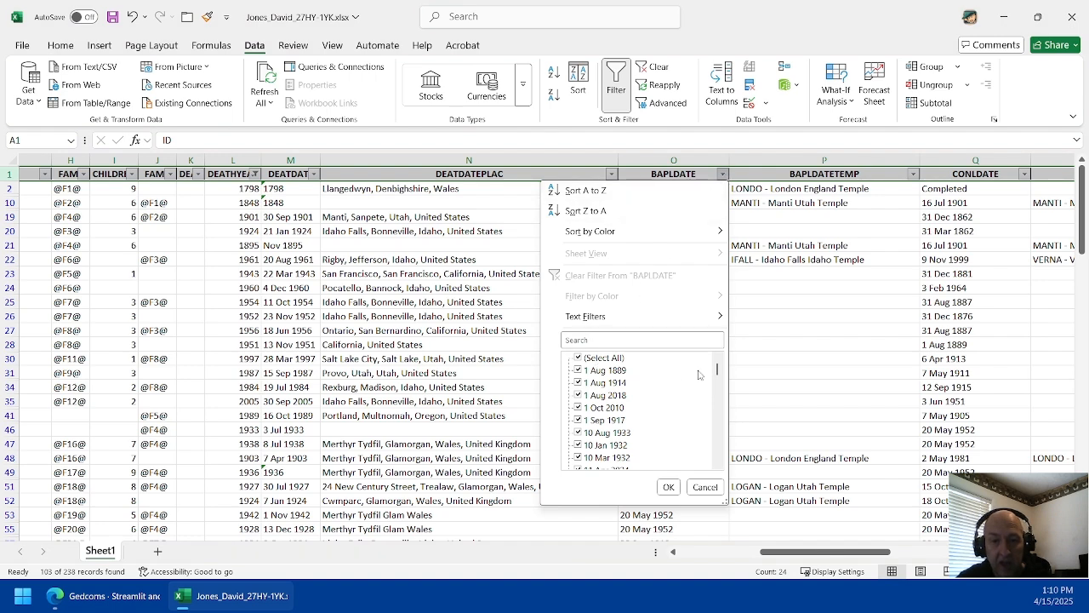
pyautogui.click(579, 358)
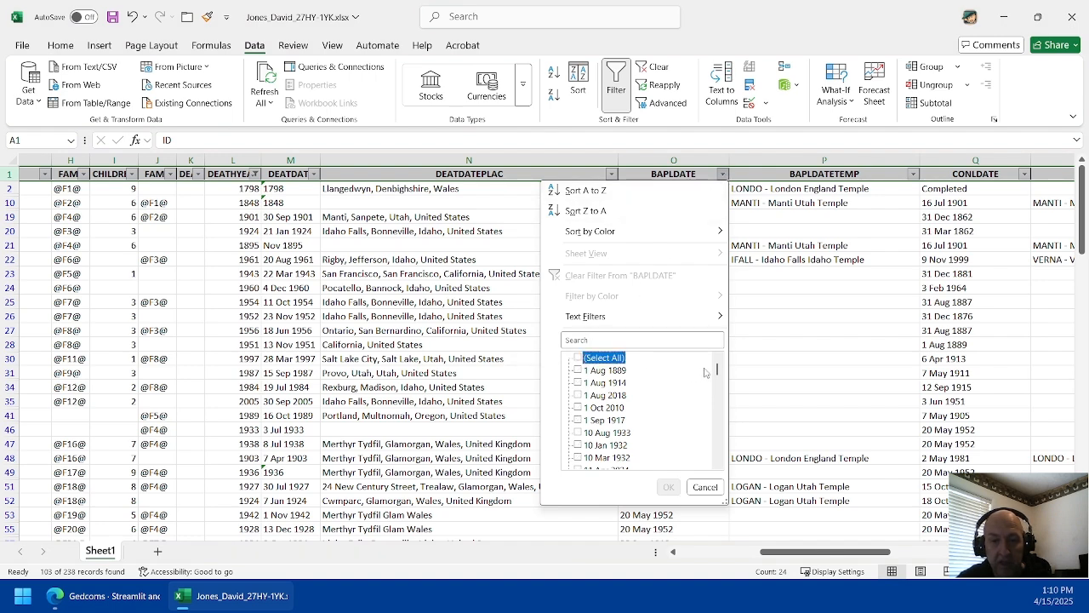
pyautogui.moveTo(718, 370); pyautogui.dragTo(720, 472)
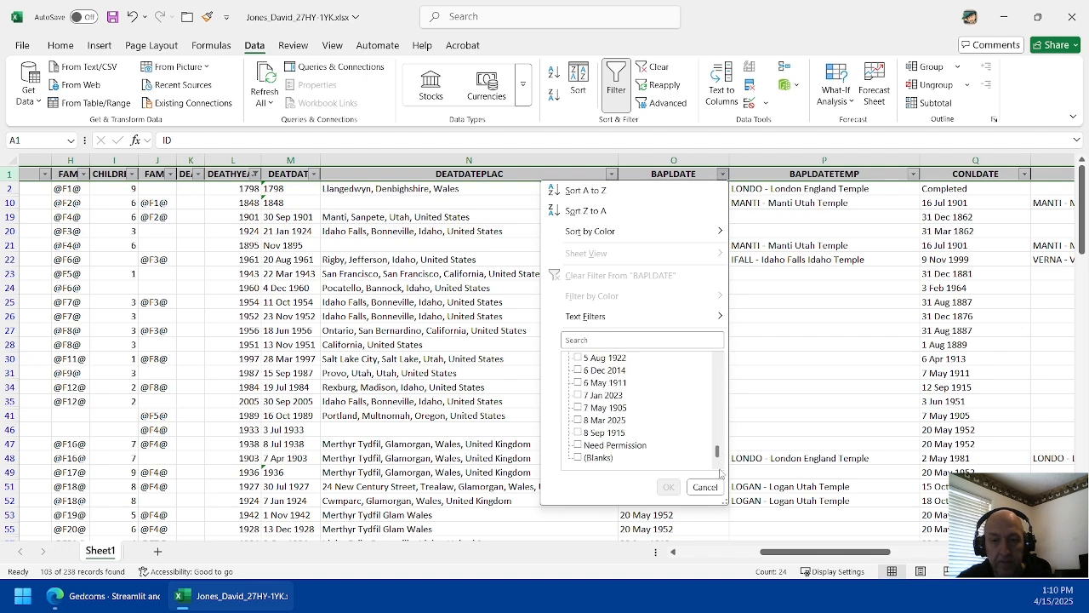
pyautogui.click(577, 458)
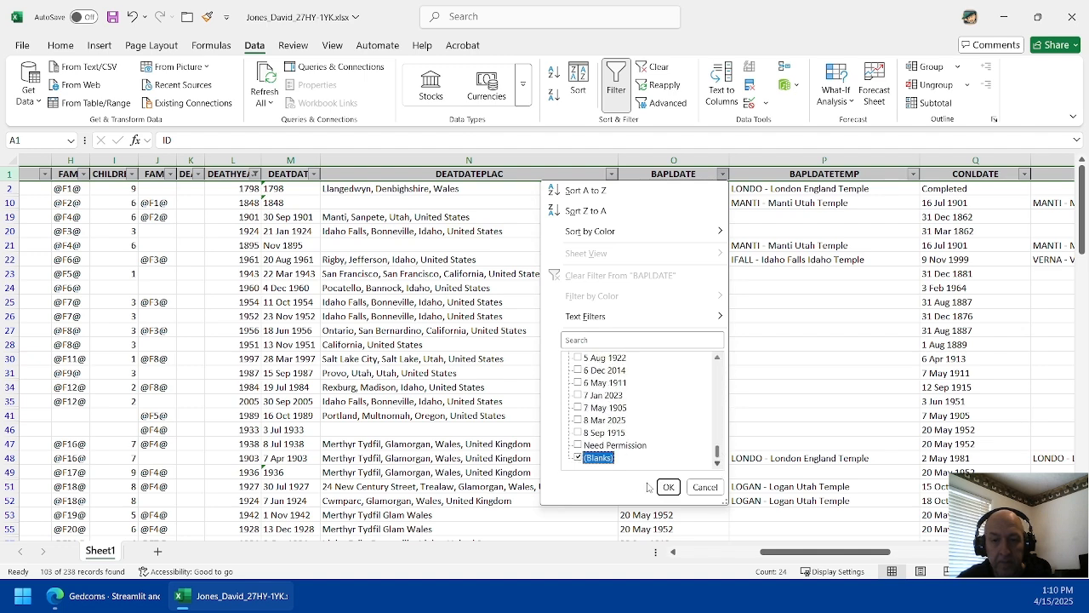
pyautogui.click(668, 487)
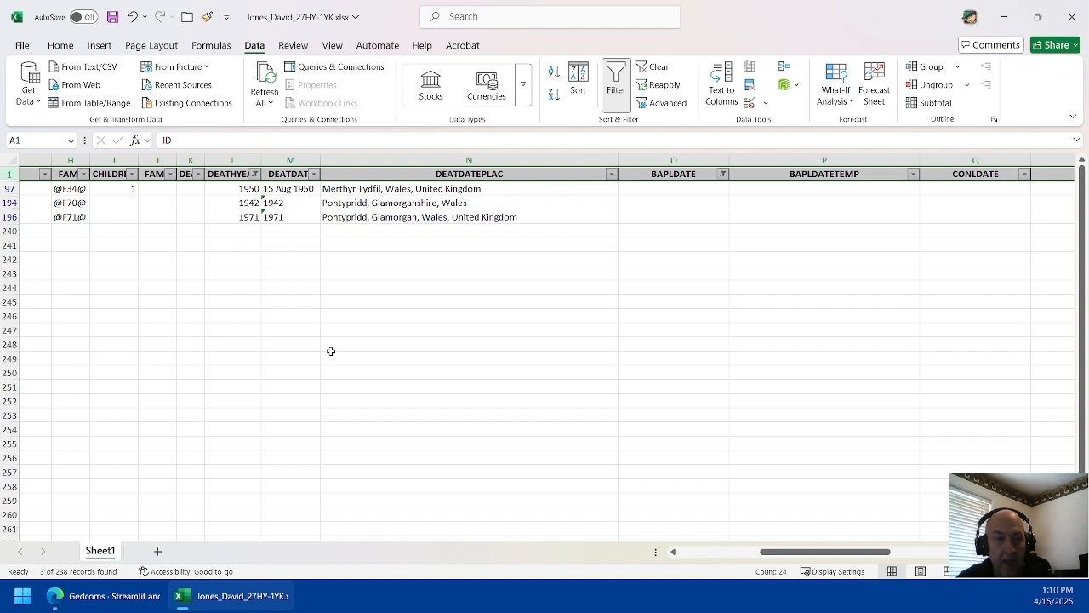
# - Examine the names and _FSFTID values of the records left after filtering
pyautogui.moveTo(776, 553); pyautogui.dragTo(653, 547)
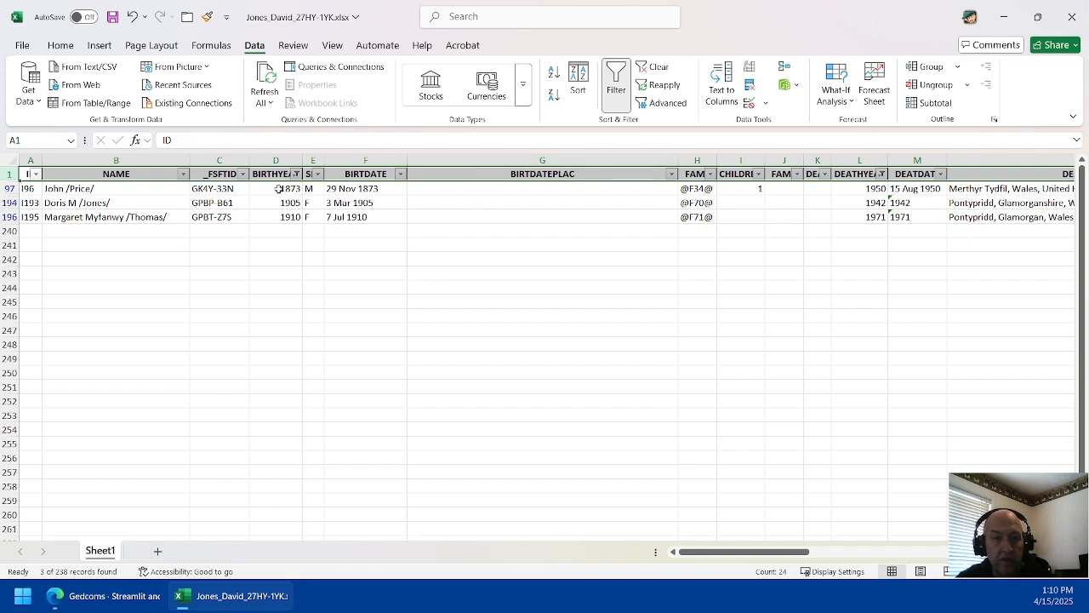
pyautogui.click(222, 190)
pyautogui.click(217, 202)
pyautogui.click(223, 217)
pyautogui.click(222, 188)
pyautogui.click(218, 202)
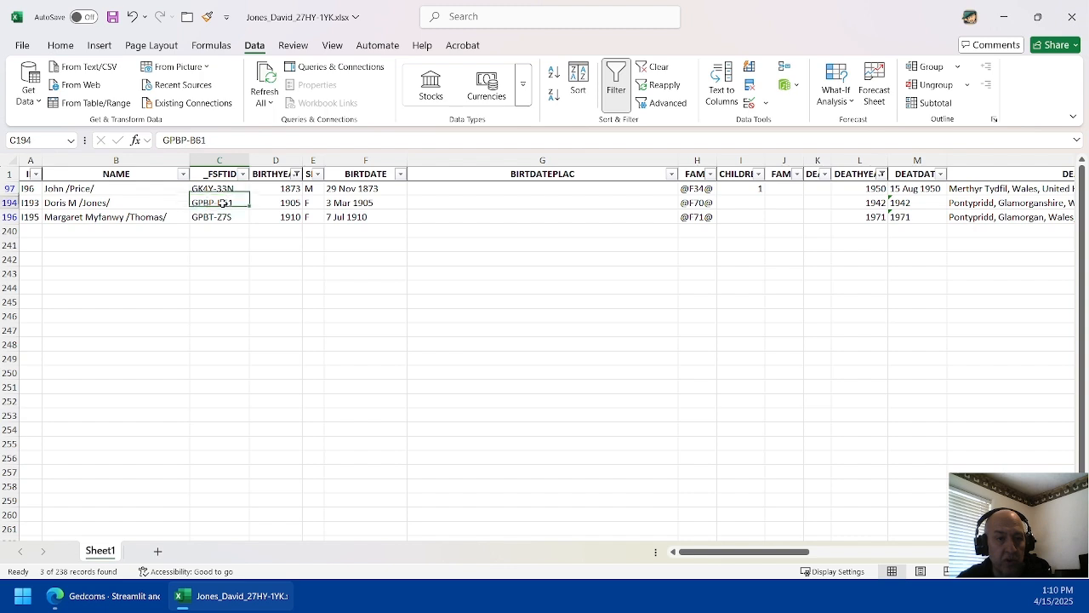
pyautogui.click(219, 217)
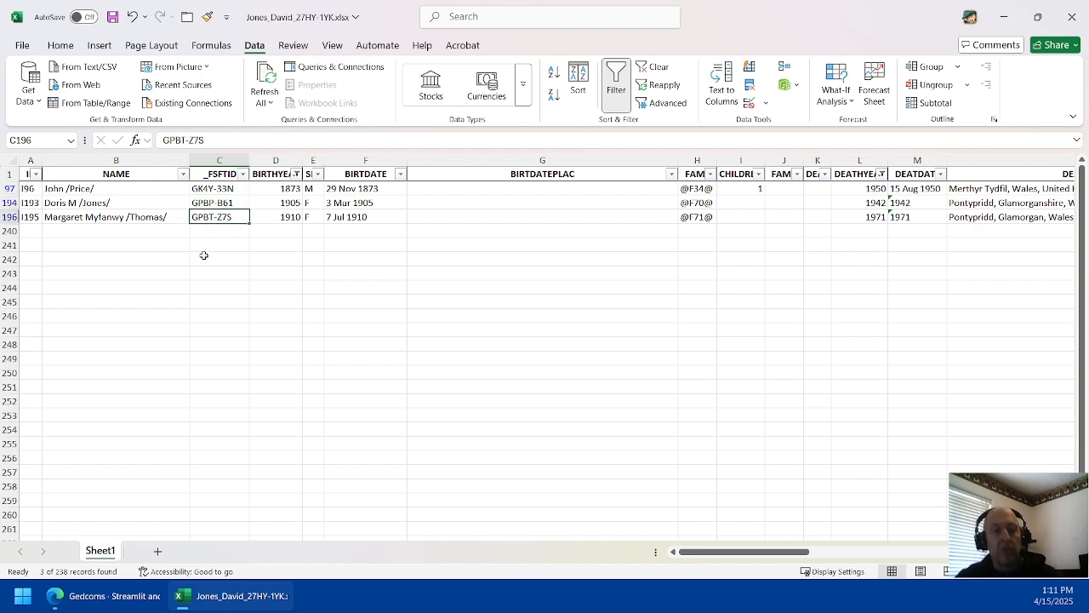
# - Switch to the browser window showing the Gedcoms Streamlit app
pyautogui.moveTo(91, 599)
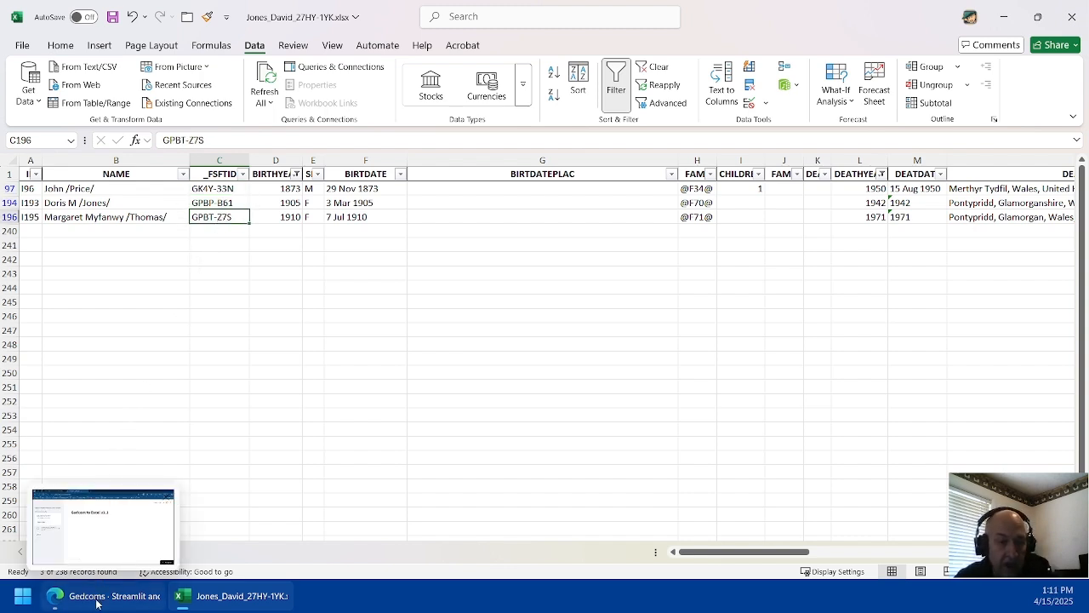